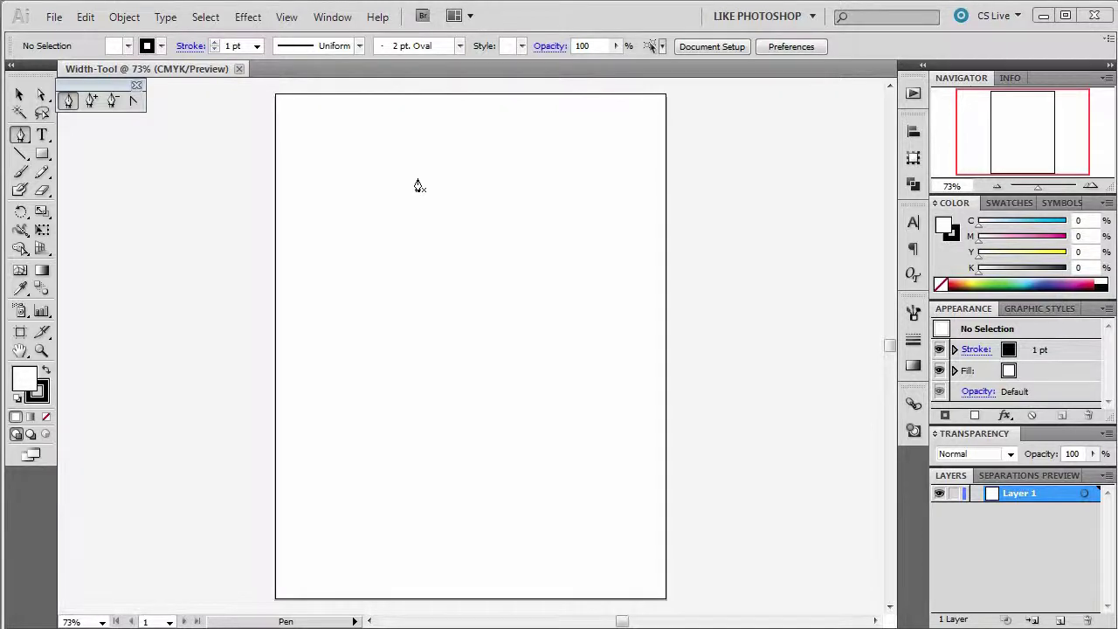
- Draw a curved Pen arc from a left point to a dragged right point across the upper page
left_click(347, 241)
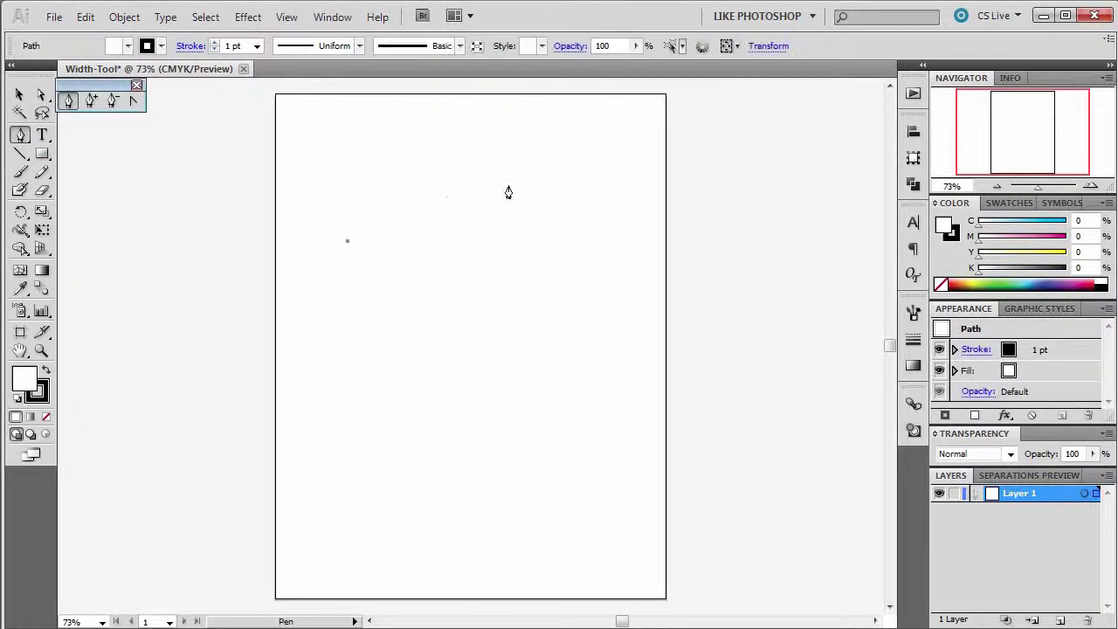
left_click_drag(540, 240, 631, 323)
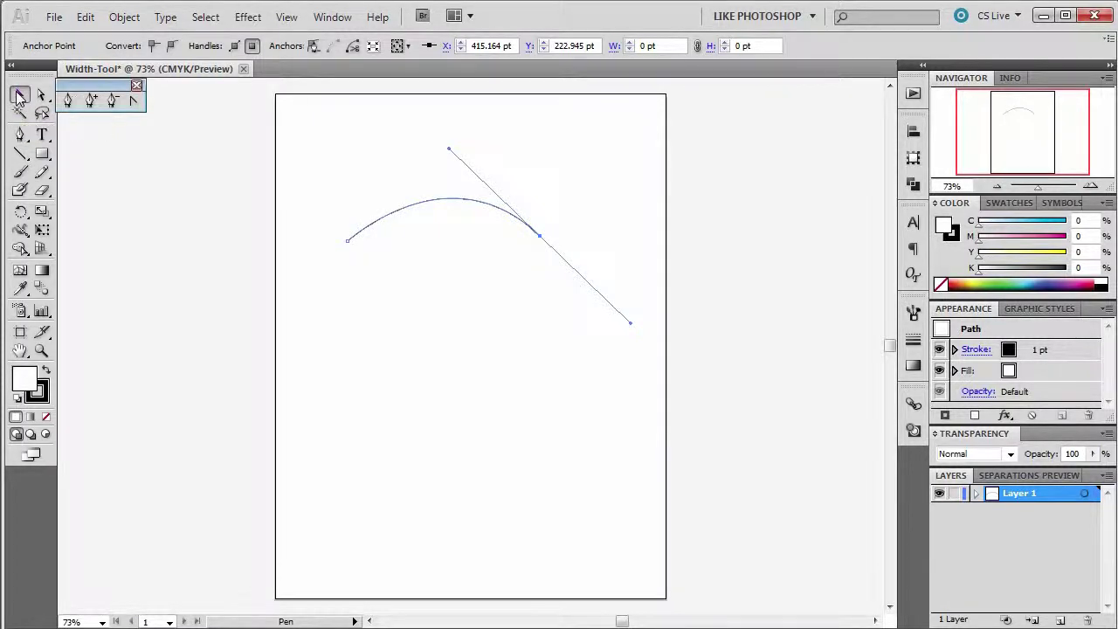
left_click(21, 96)
- Give the arc an 8 pt stroke with Width Profile 1, tapering at both ends
left_click(292, 219)
left_click(370, 226)
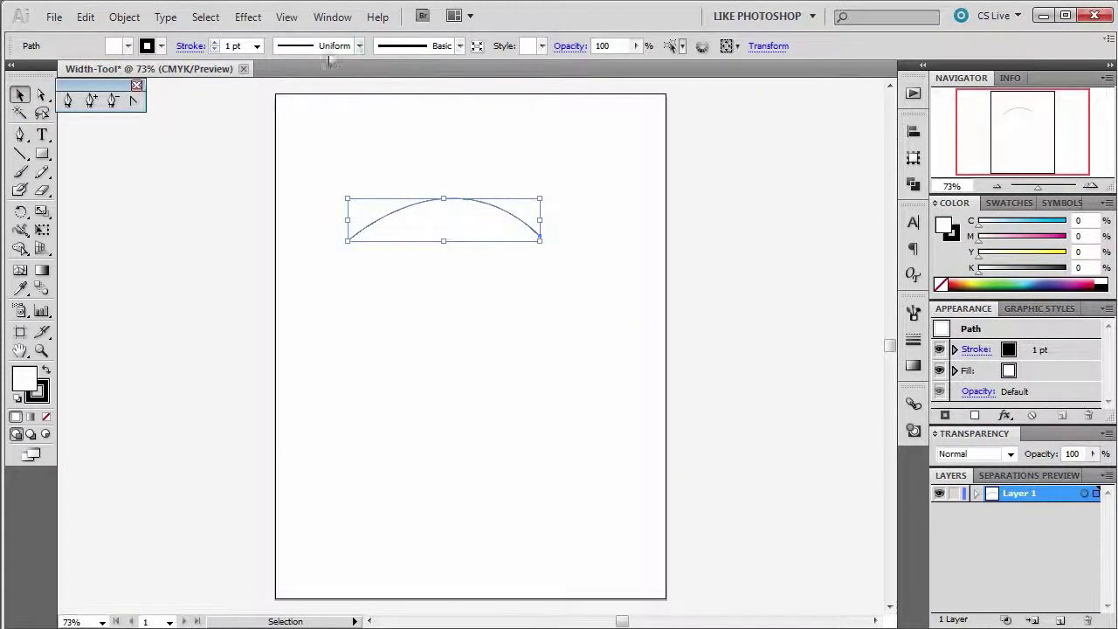
left_click(214, 42)
left_click(214, 41)
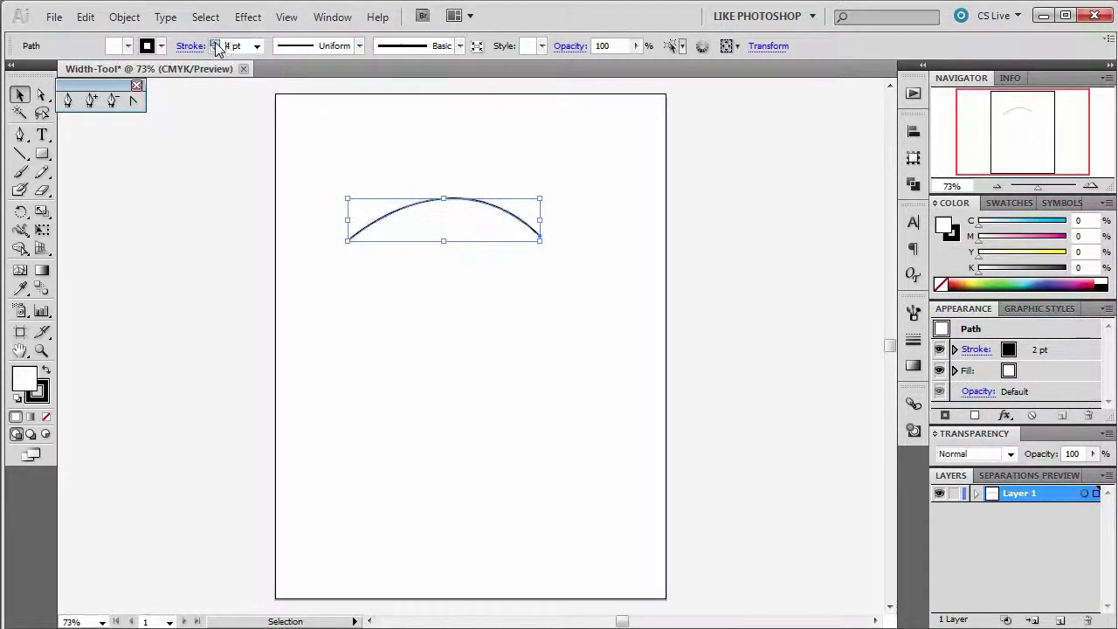
left_click(214, 42)
left_click(214, 42)
left_click(214, 42)
left_click(214, 42)
left_click(214, 42)
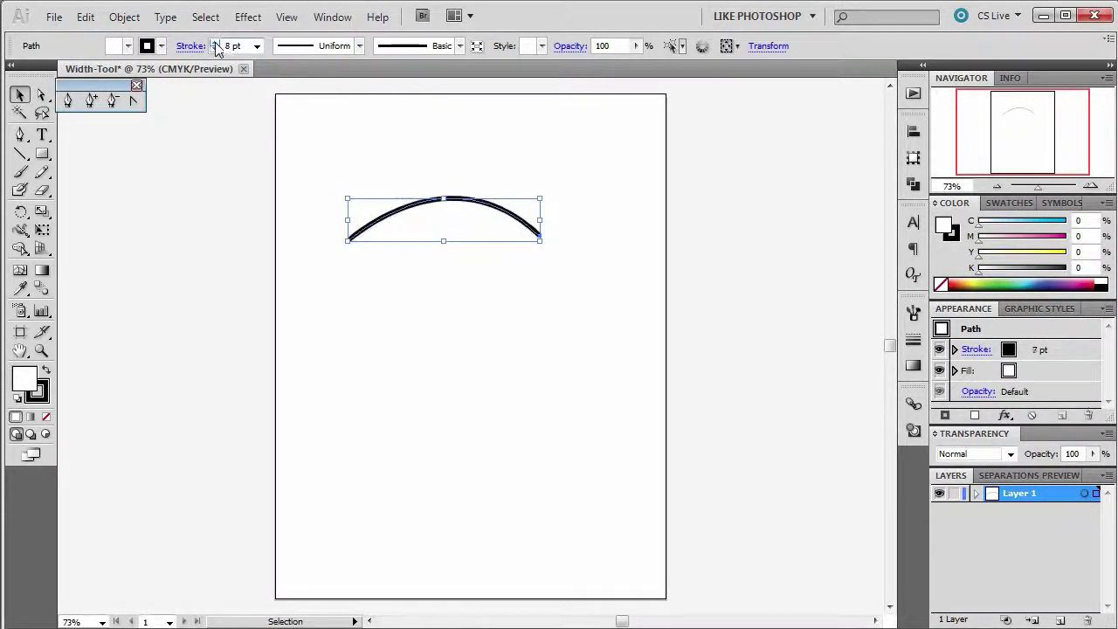
left_click(359, 46)
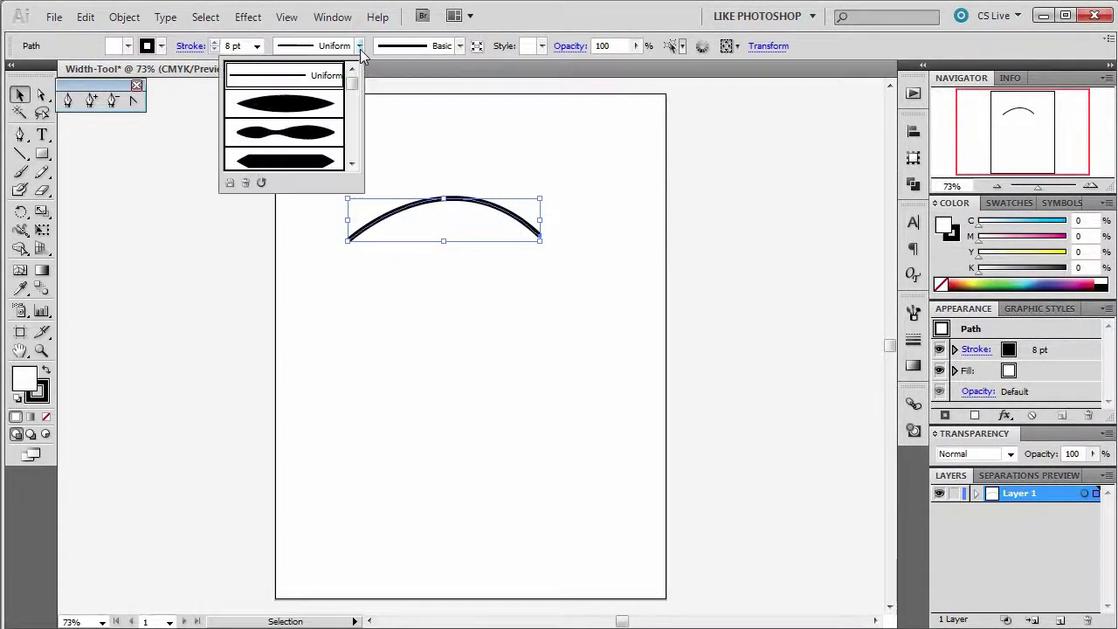
left_click(298, 104)
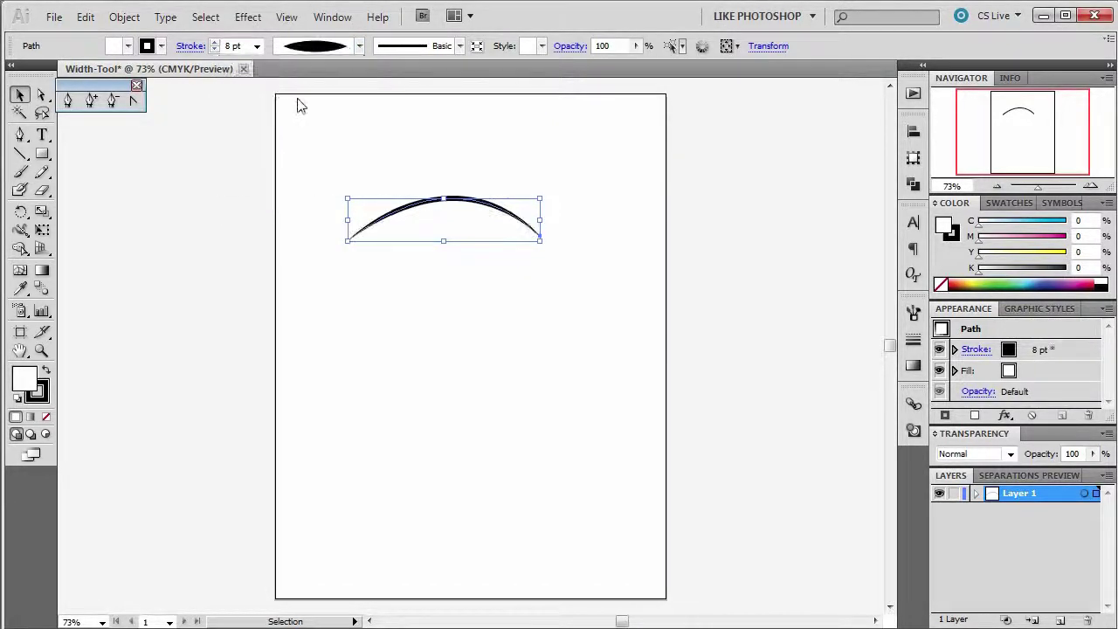
left_click(607, 180)
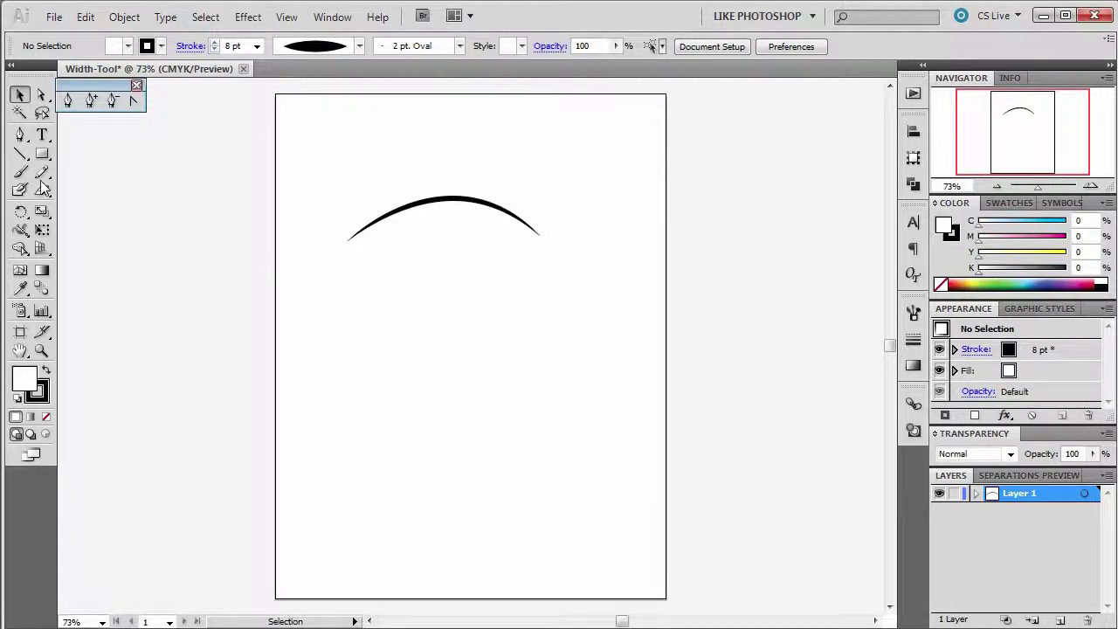
- Draw a lower curve from the arc's left end back to its right end, closing the path
left_click(20, 141)
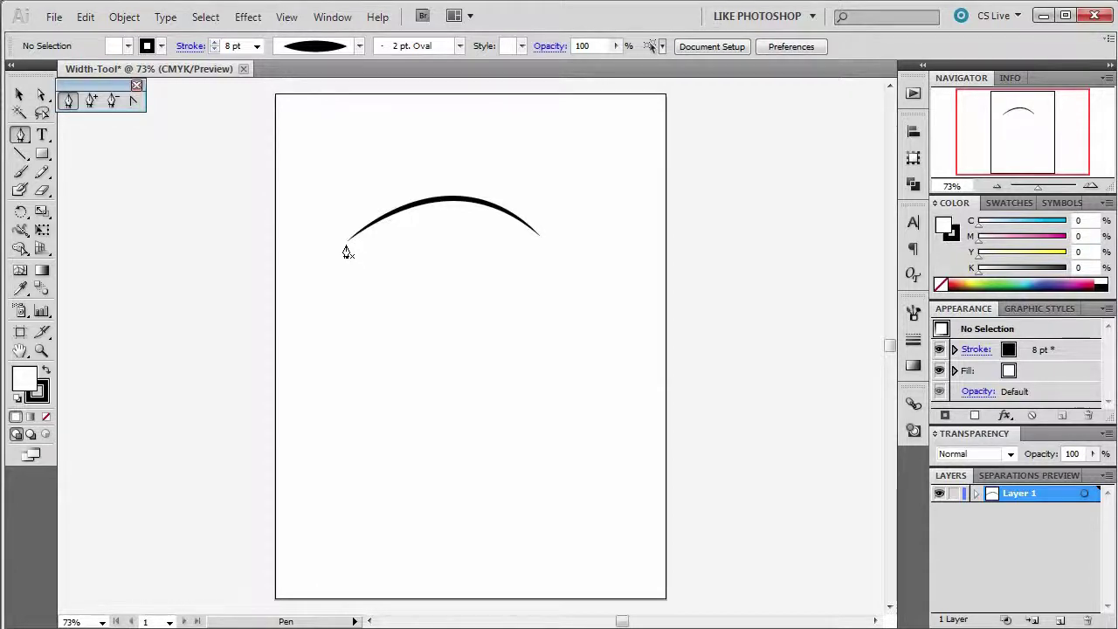
left_click(347, 253)
left_click_drag(345, 252, 372, 252)
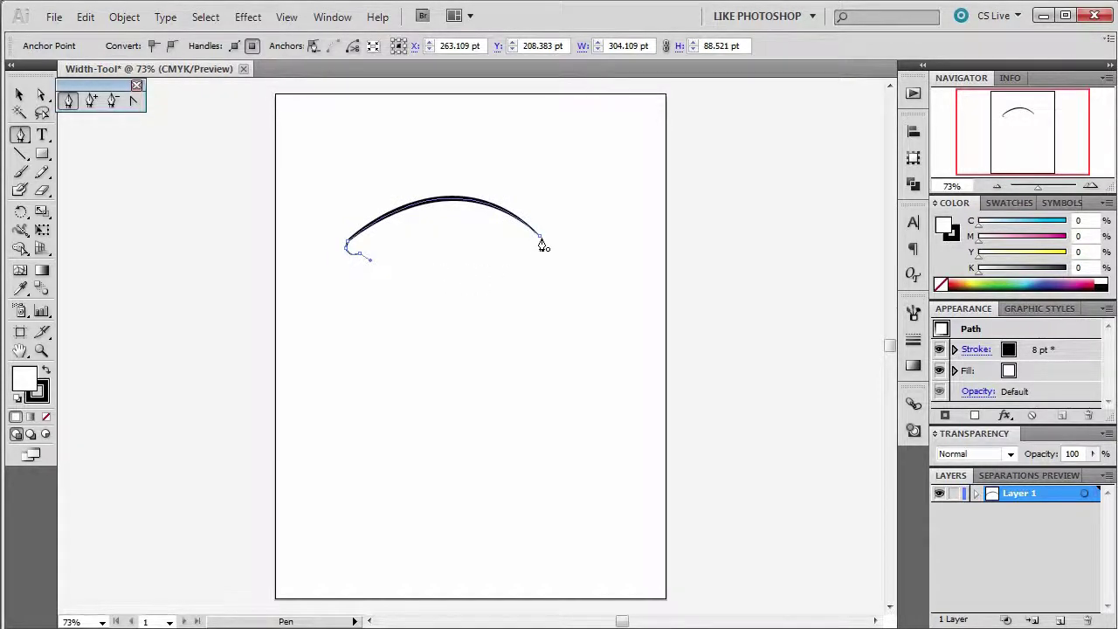
left_click_drag(543, 245, 536, 110)
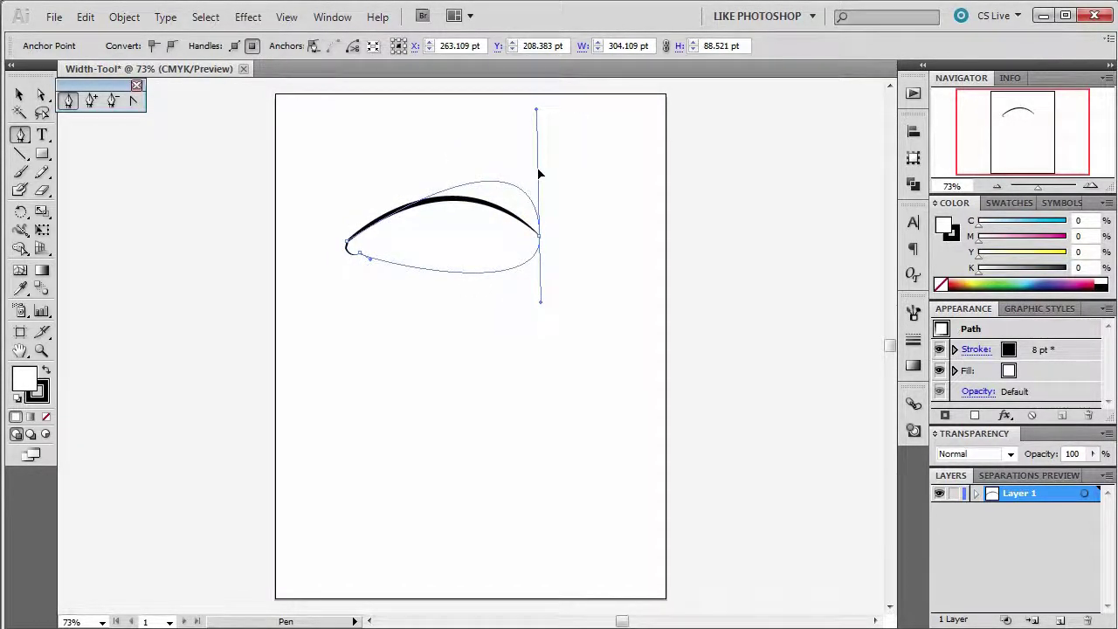
left_click_drag(539, 174, 538, 171)
- Reshape the right corner's curve by rotating and splitting its anchor handles
key("ctrl")
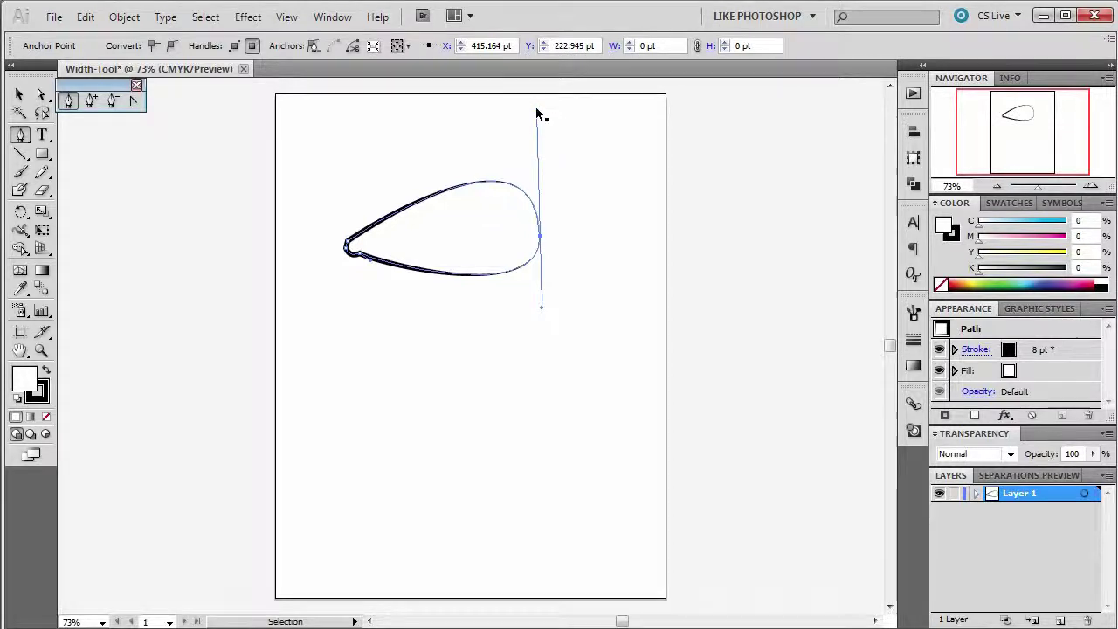
left_click_drag(537, 113, 467, 132)
key("alt")
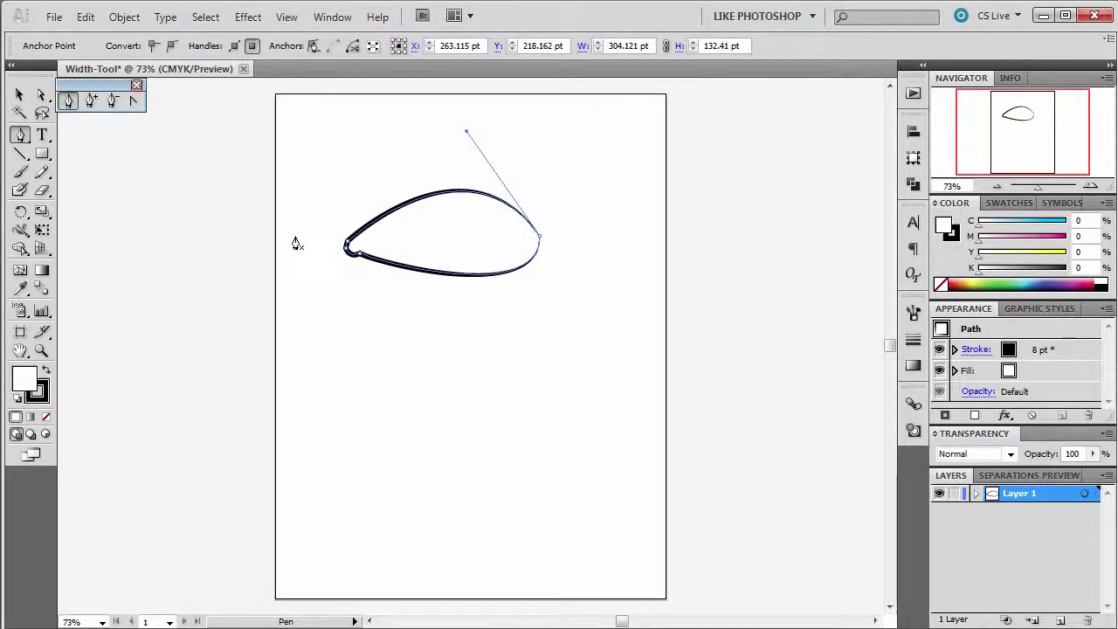
left_click(19, 95)
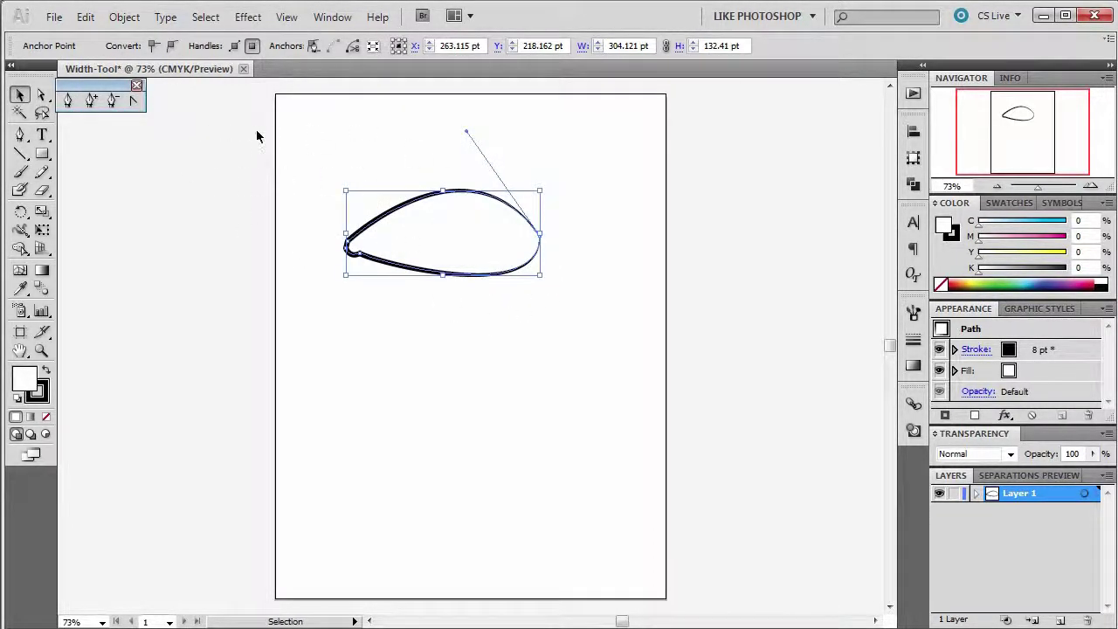
left_click(283, 140)
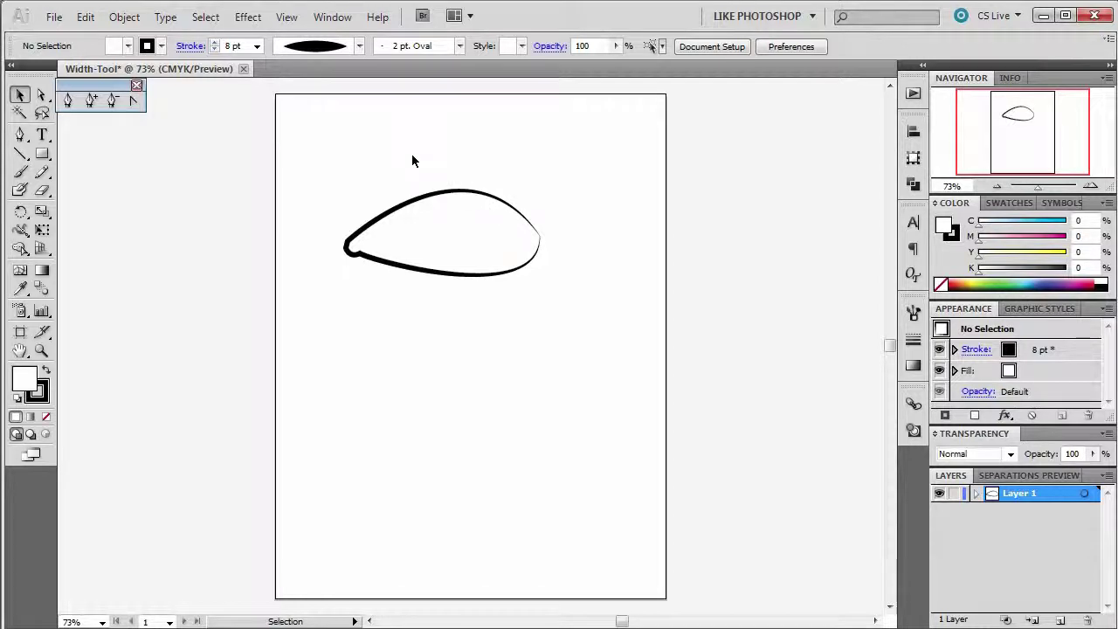
left_click(359, 46)
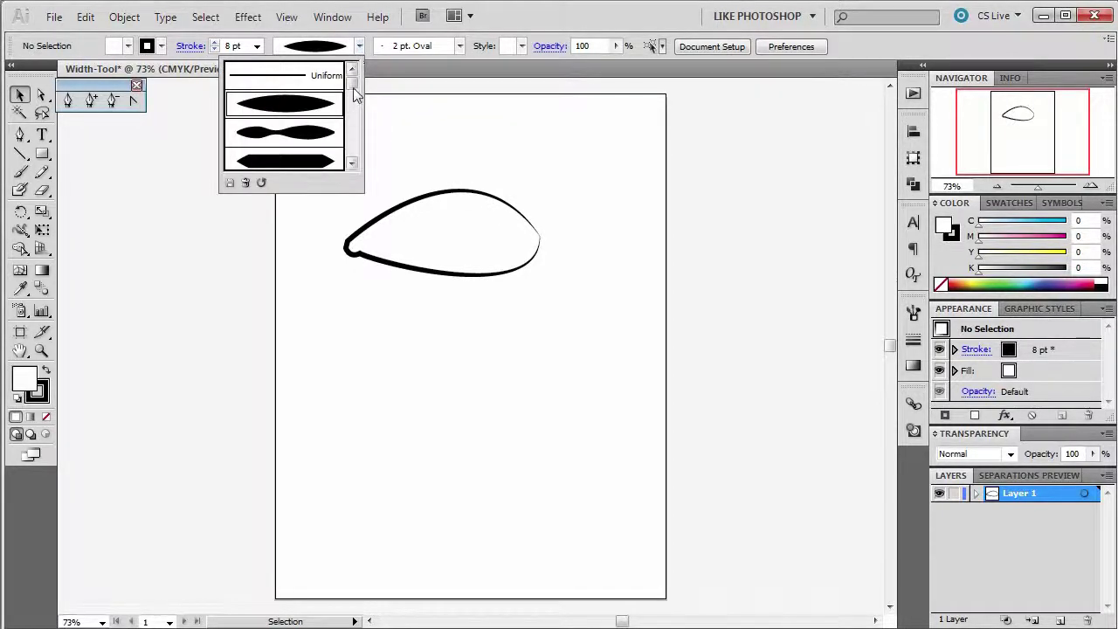
scroll(353, 102, "down", 1)
mouse_move(355, 96)
left_mouse_down()
mouse_move(349, 145)
mouse_move(352, 87)
left_mouse_up()
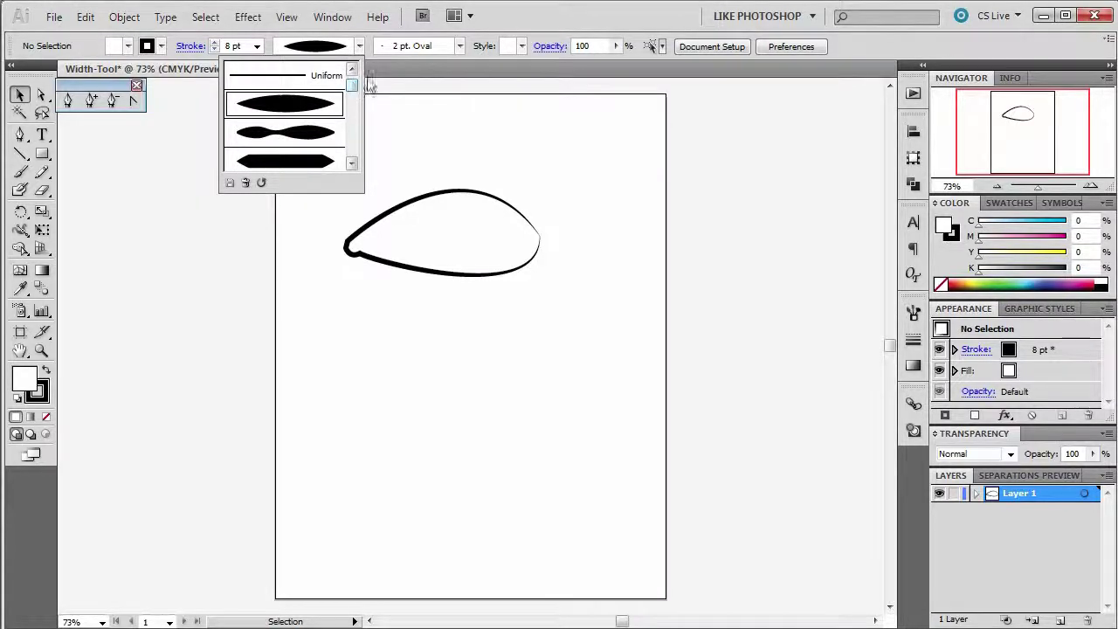
left_click(512, 24)
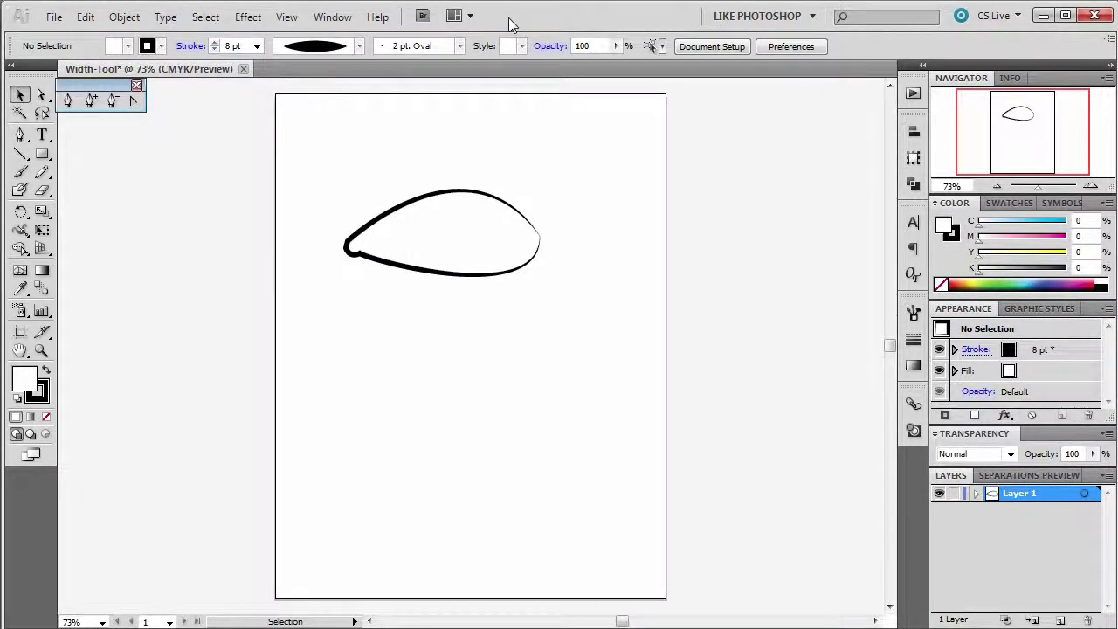
- Widen the eye outline's stroke near the left corner and along the top and bottom curves
left_click(21, 234)
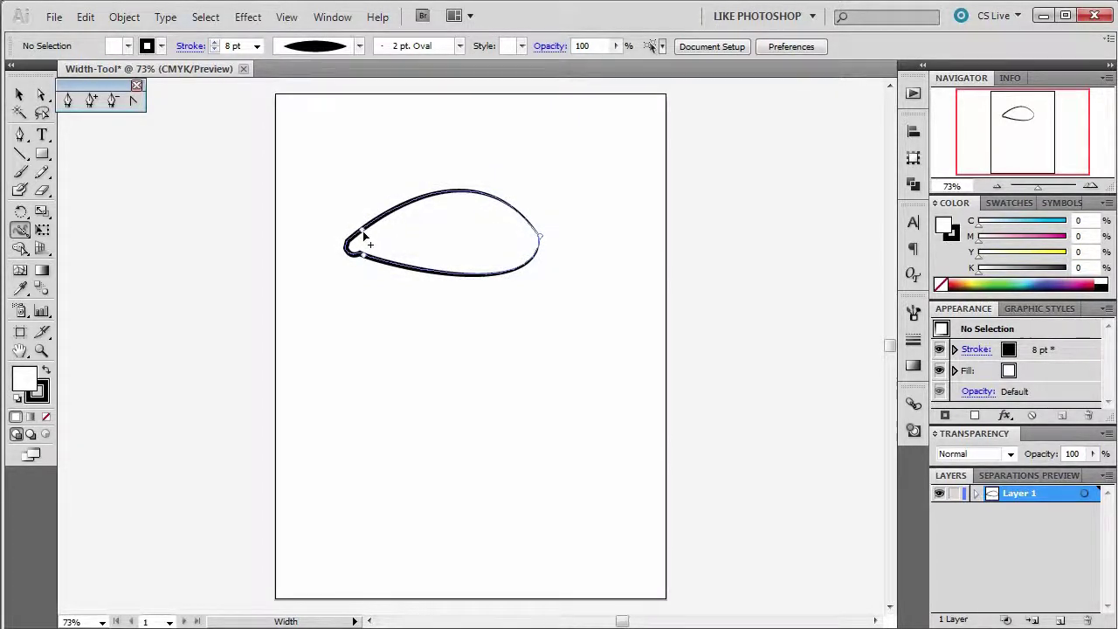
mouse_move(361, 229)
left_mouse_down()
mouse_move(351, 218)
mouse_move(369, 231)
left_mouse_up()
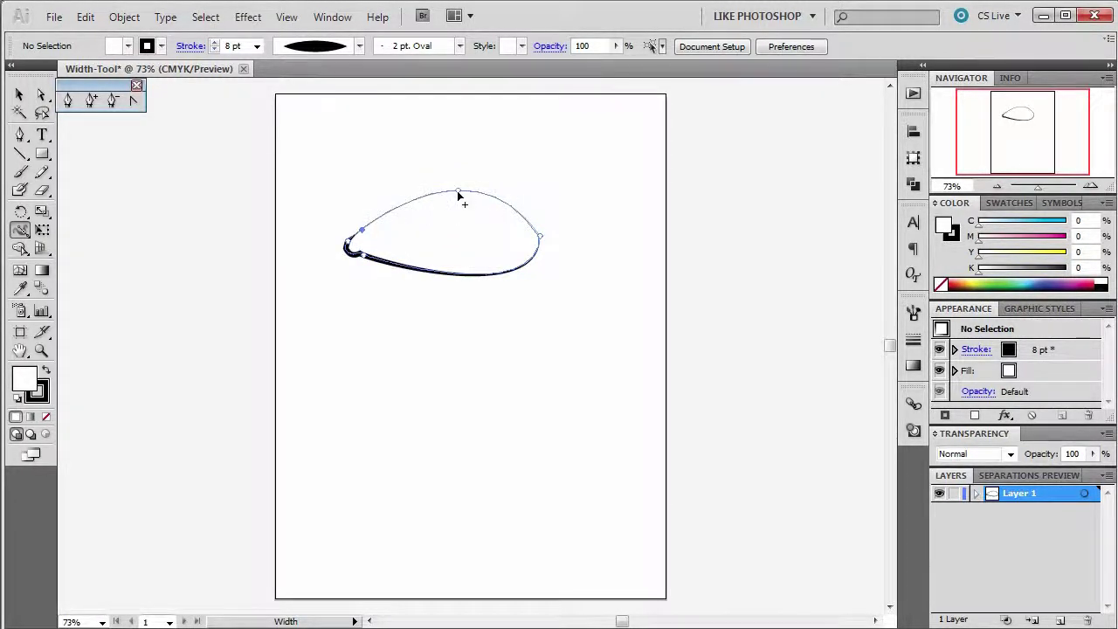
left_click_drag(457, 191, 459, 186)
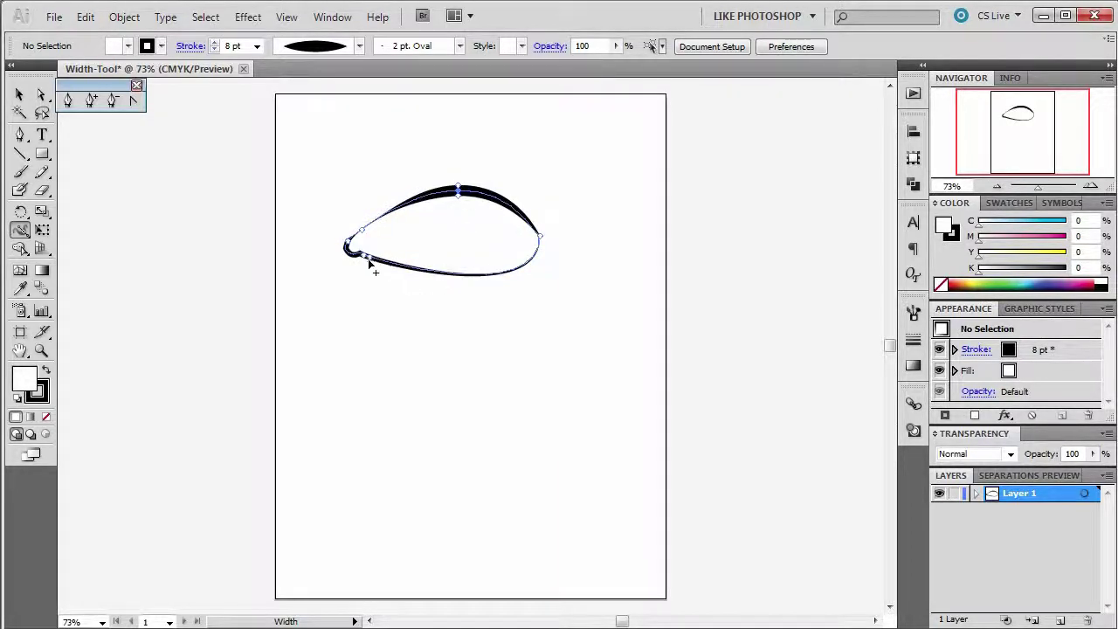
left_click_drag(400, 268, 403, 267)
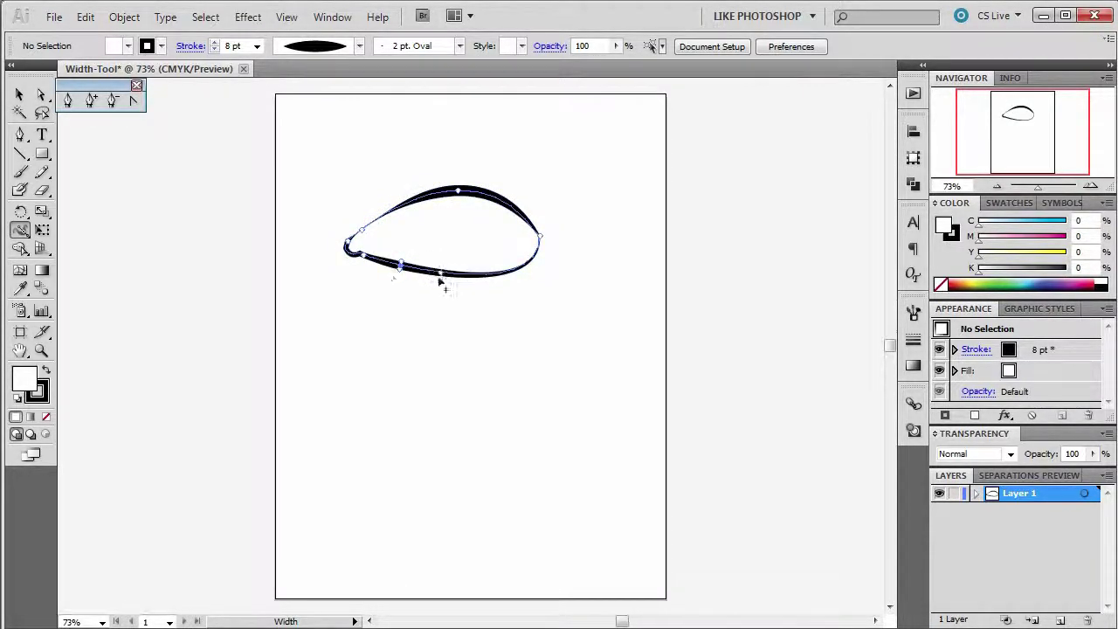
left_click(41, 350)
- Zoom to 200% and reshape the lower-left stroke's width, thinning it toward the right
left_click(383, 267)
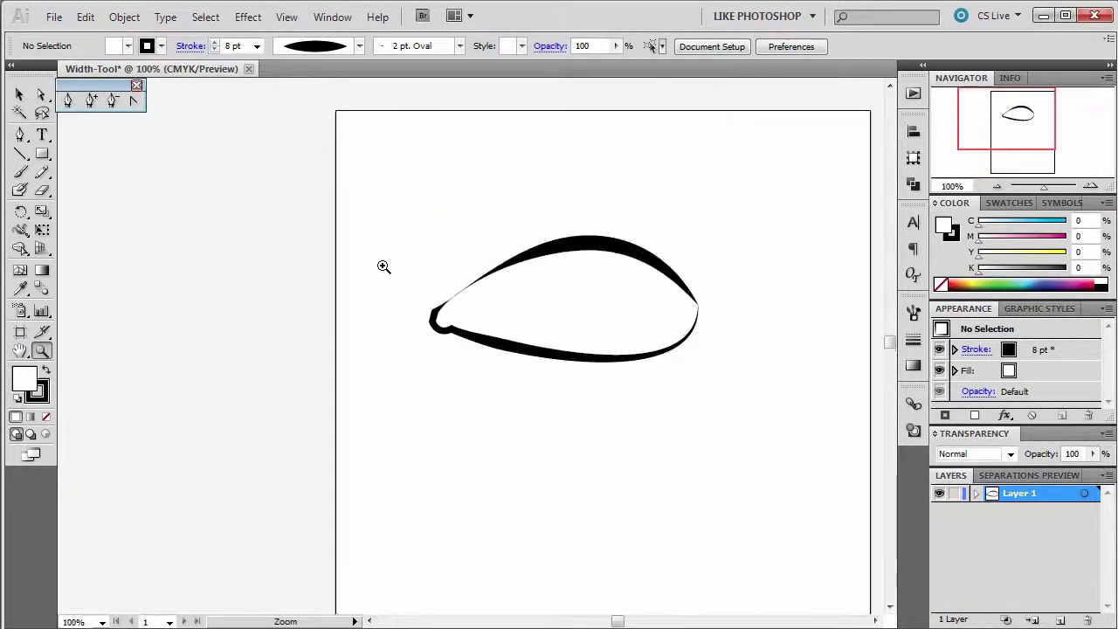
left_click(527, 348)
left_click(491, 354)
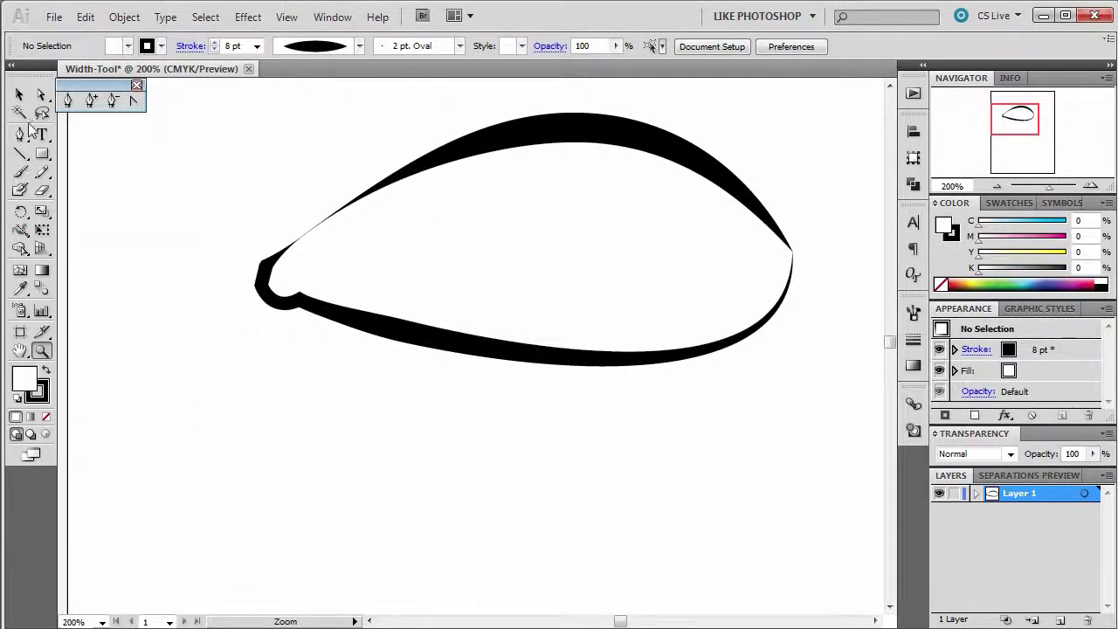
left_click(20, 229)
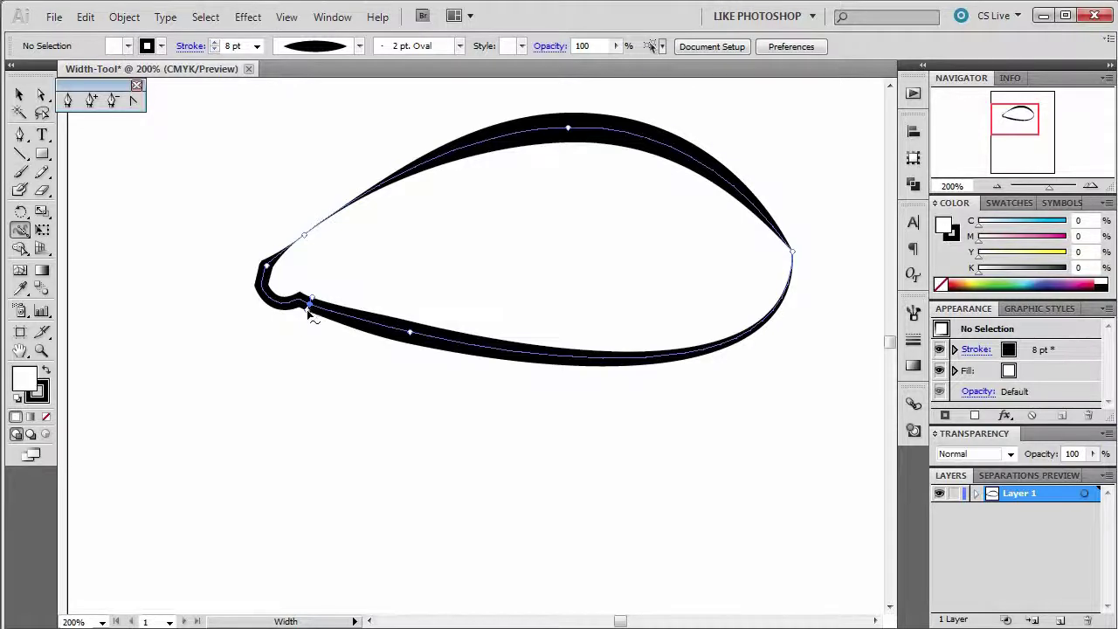
left_click_drag(309, 314, 315, 322)
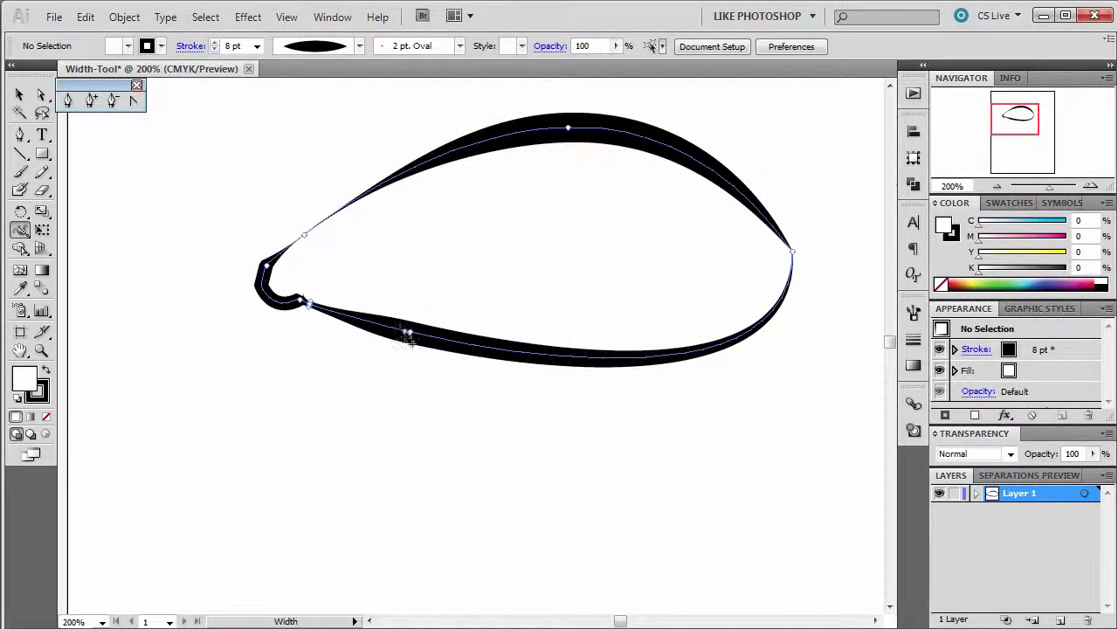
mouse_move(407, 335)
left_mouse_down()
mouse_move(372, 324)
mouse_move(524, 349)
mouse_move(661, 350)
mouse_move(439, 334)
mouse_move(374, 315)
mouse_move(364, 341)
mouse_move(367, 319)
left_mouse_up()
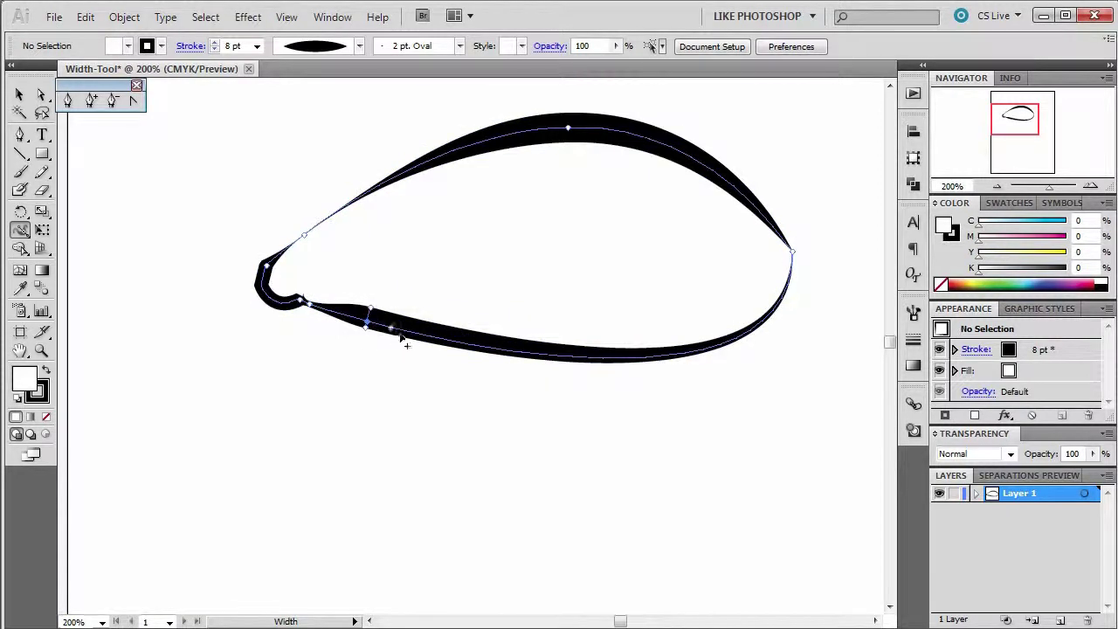
mouse_move(423, 341)
left_mouse_down()
mouse_move(423, 328)
mouse_move(423, 346)
left_mouse_up()
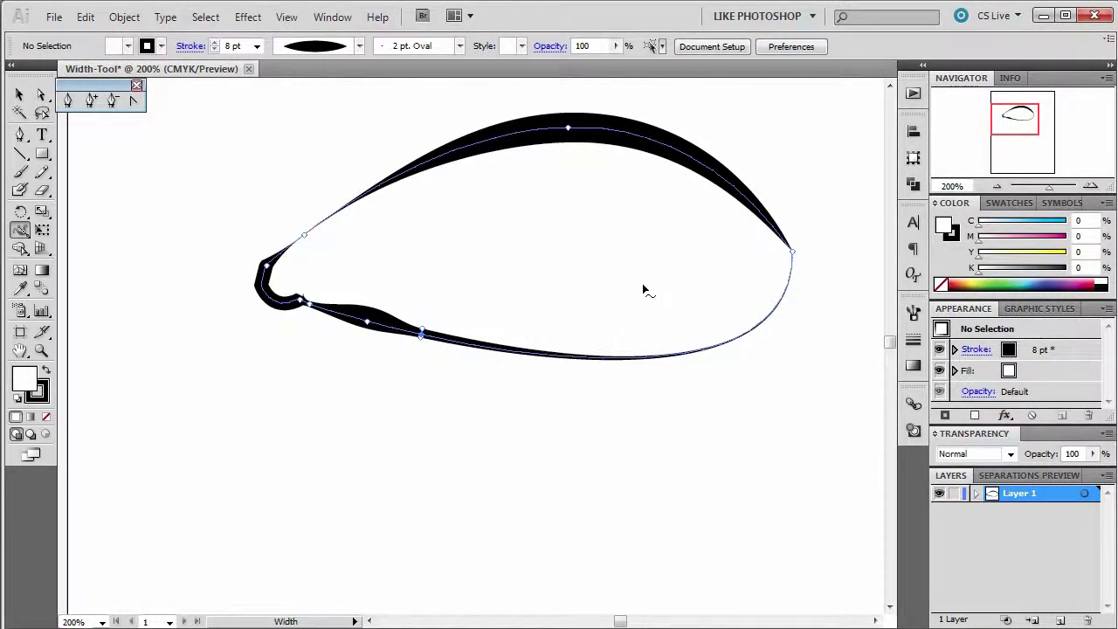
- Widen the eye outline at its right corner and shift the width bulge left along the lower edge
left_click(975, 493)
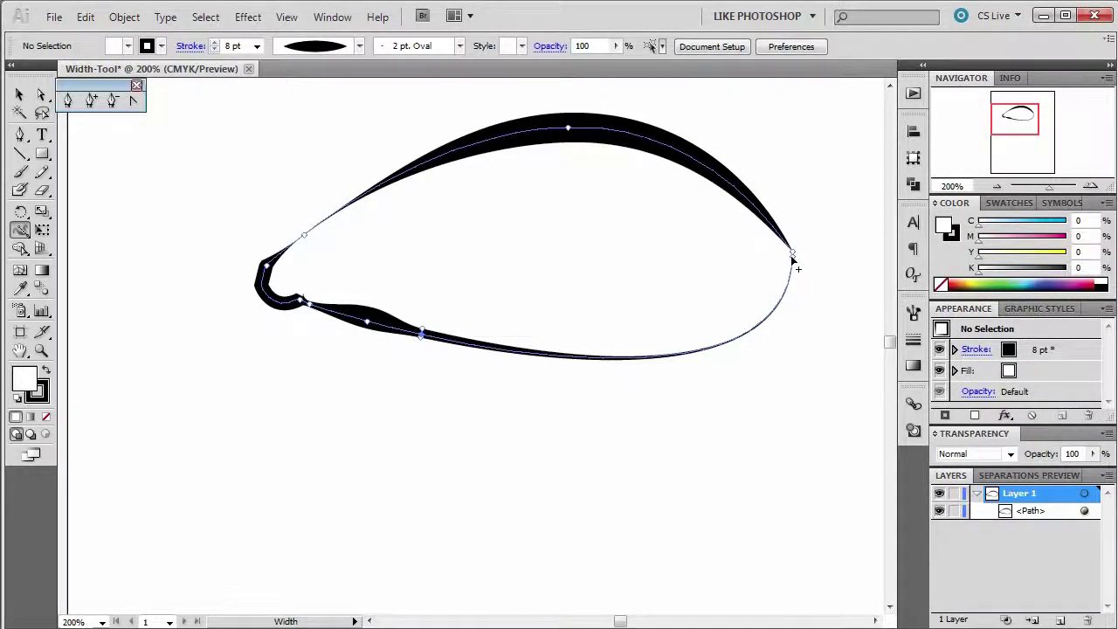
left_click_drag(791, 260, 787, 259)
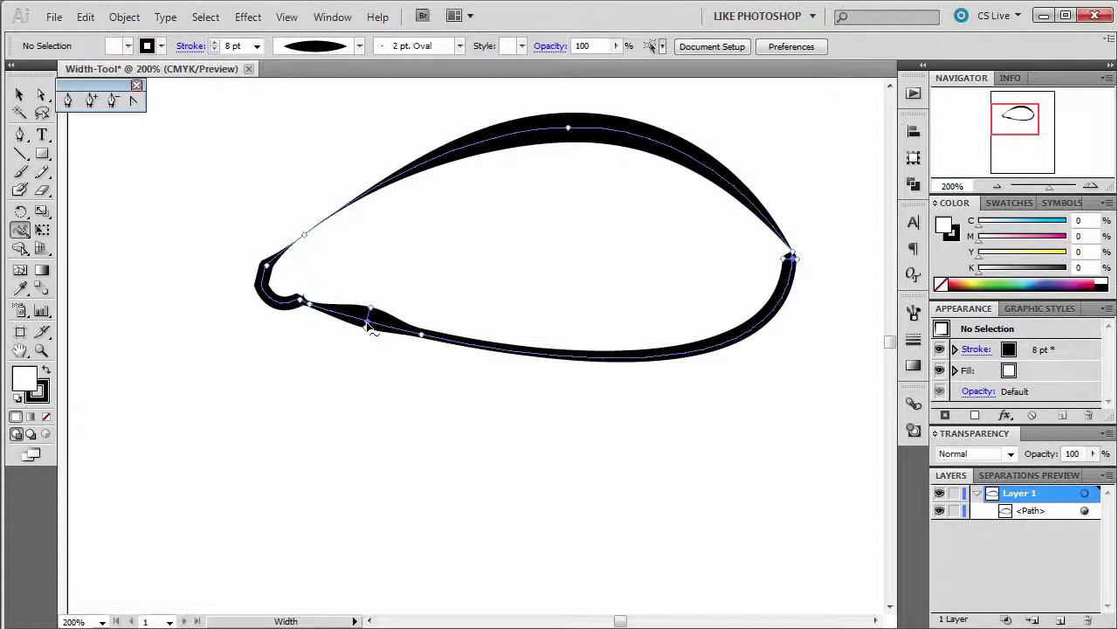
mouse_move(368, 324)
left_mouse_down()
mouse_move(359, 306)
mouse_move(382, 317)
left_mouse_up()
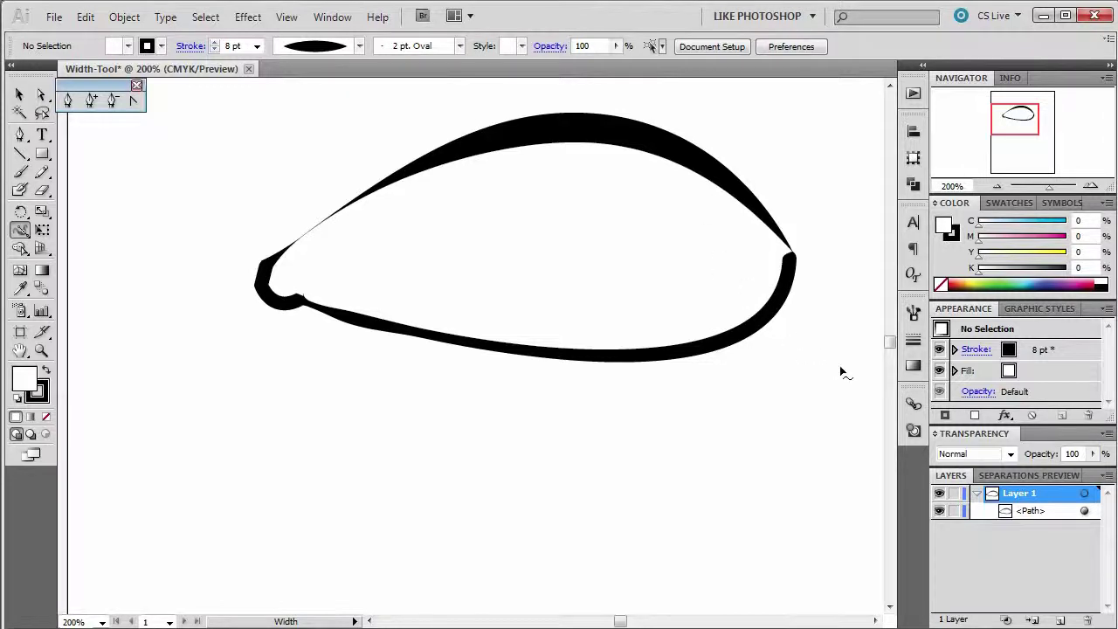
- Draw a short curved Pen stroke below the eye and enlarge it
left_click(21, 137)
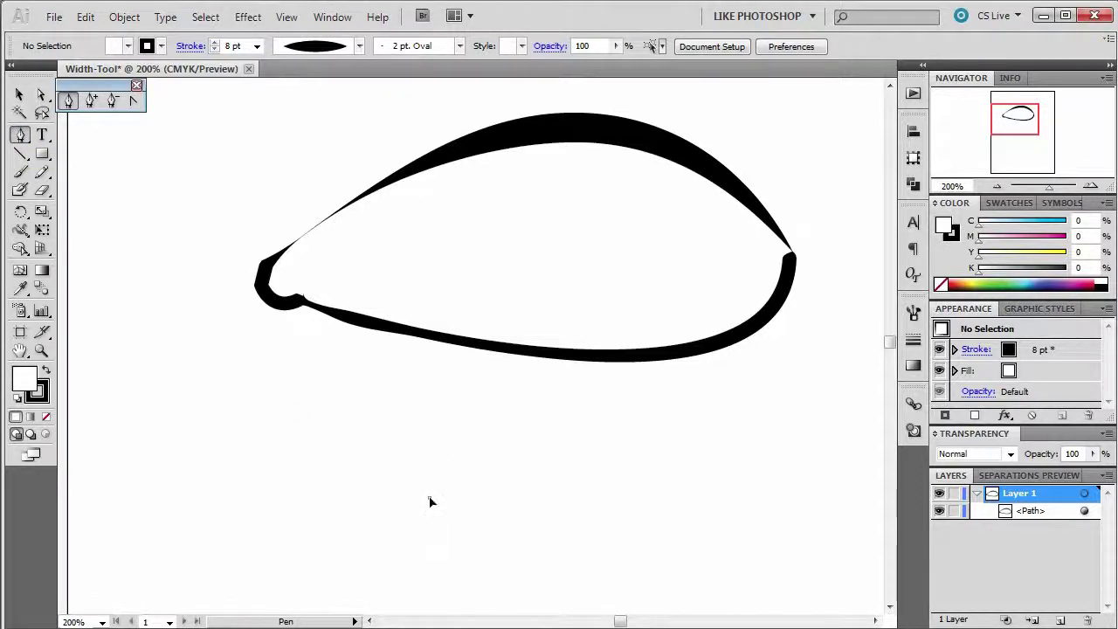
left_click_drag(432, 501, 469, 452)
key("v")
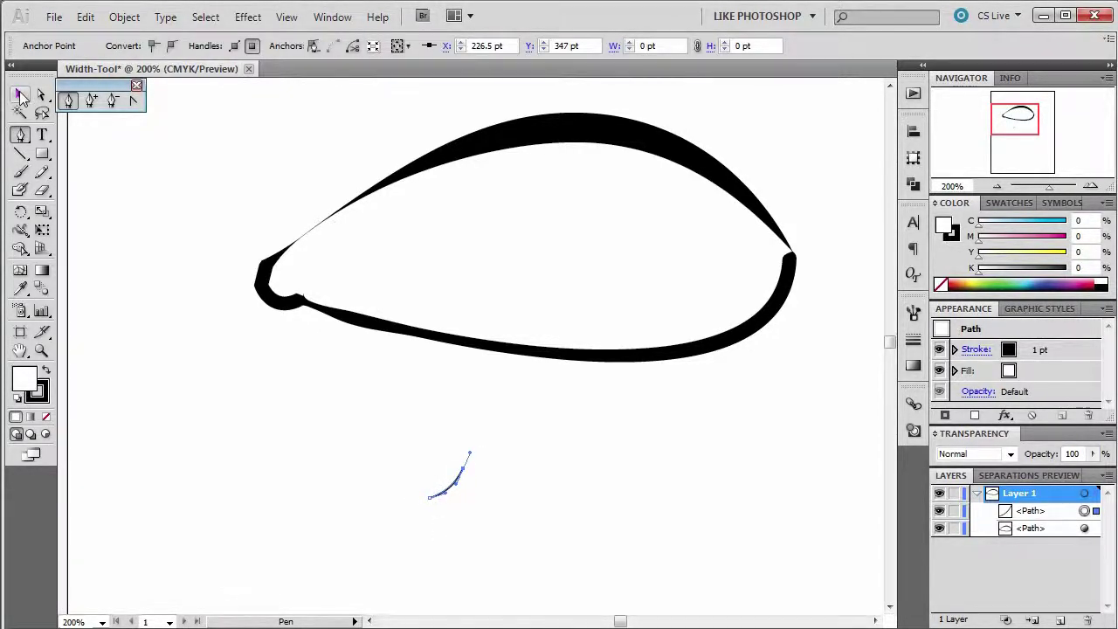
left_click(262, 476)
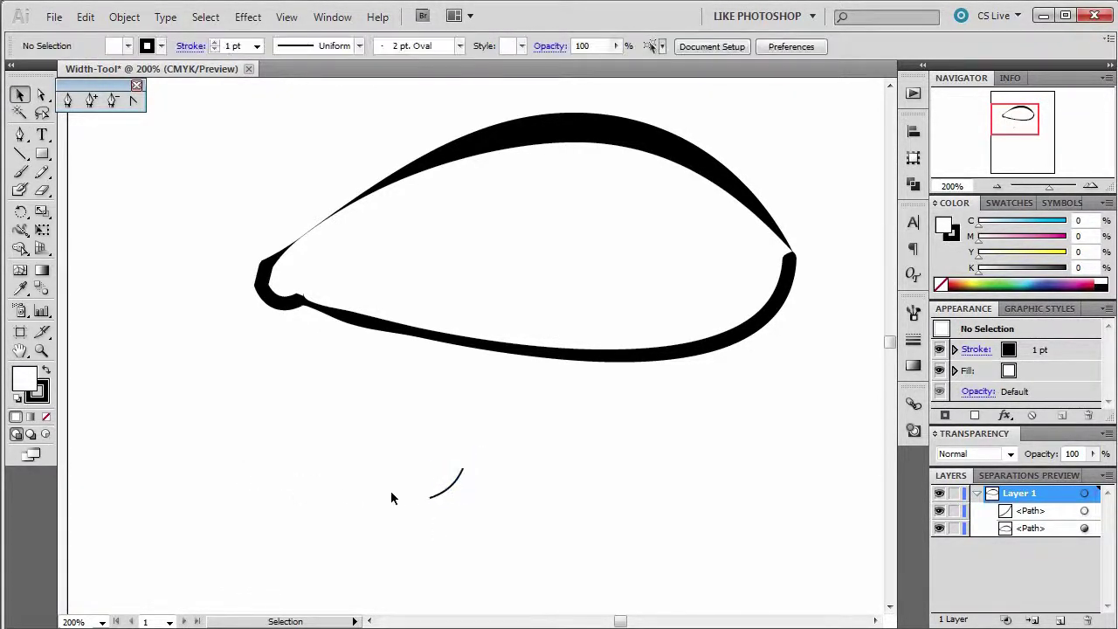
left_click(445, 495)
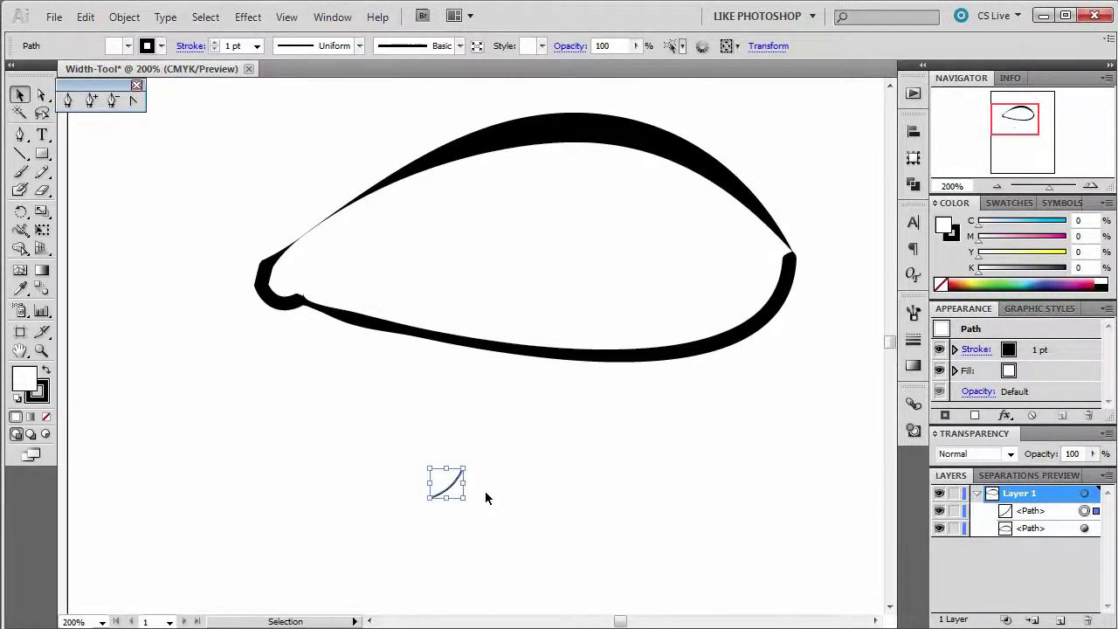
left_click_drag(463, 467, 477, 446)
- Widen the small curve's lower end into a thick taper of about 7.843 pt
left_click(21, 230)
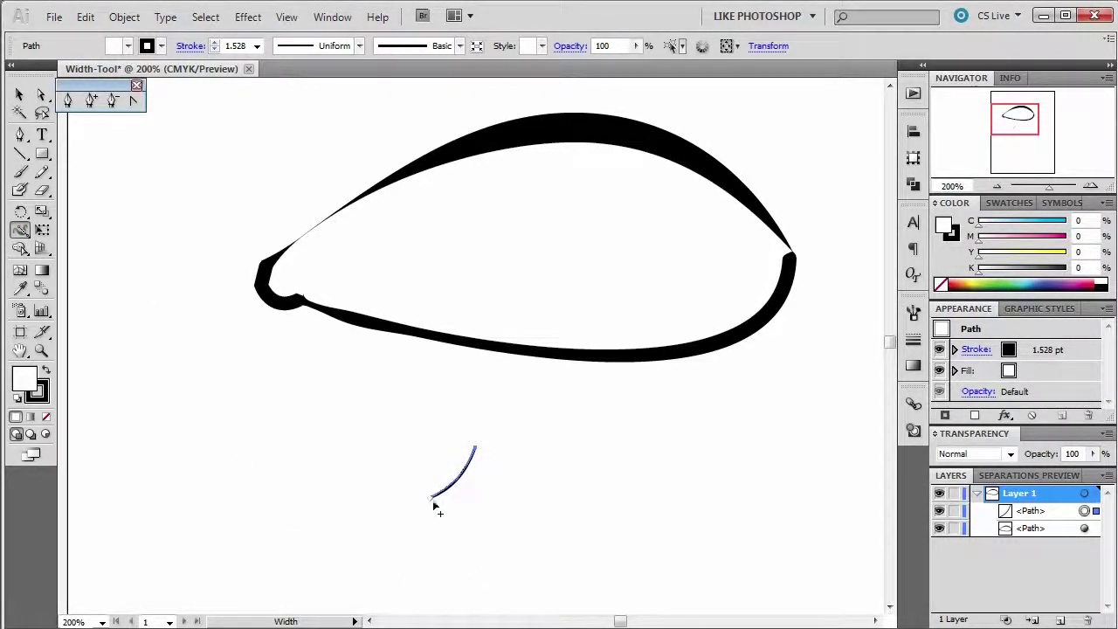
left_click_drag(436, 505, 441, 499)
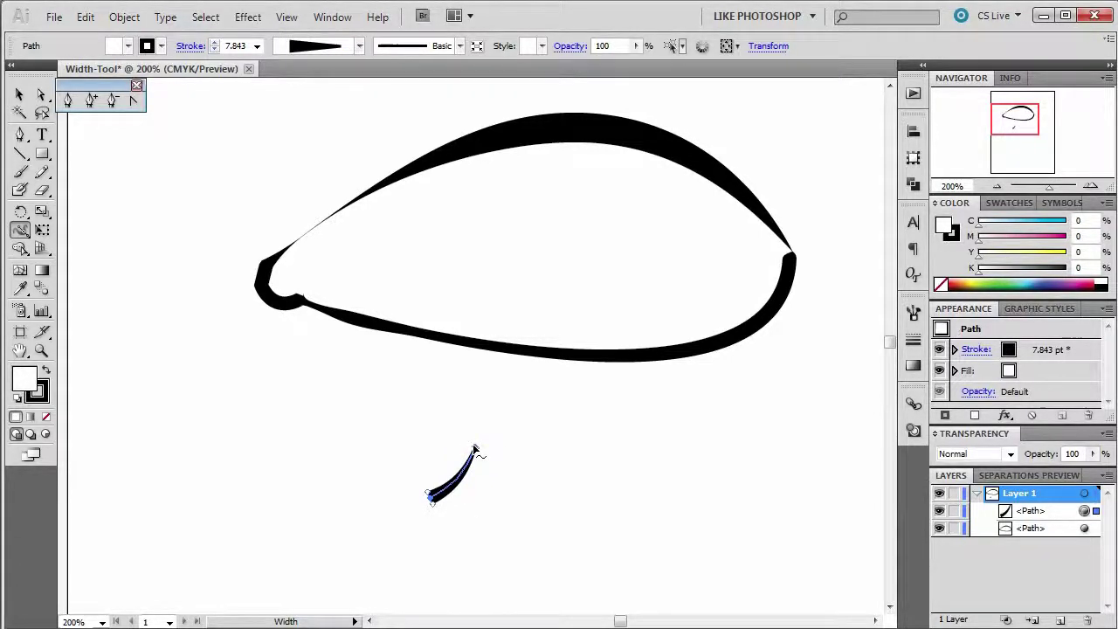
left_click(20, 94)
left_click(279, 442)
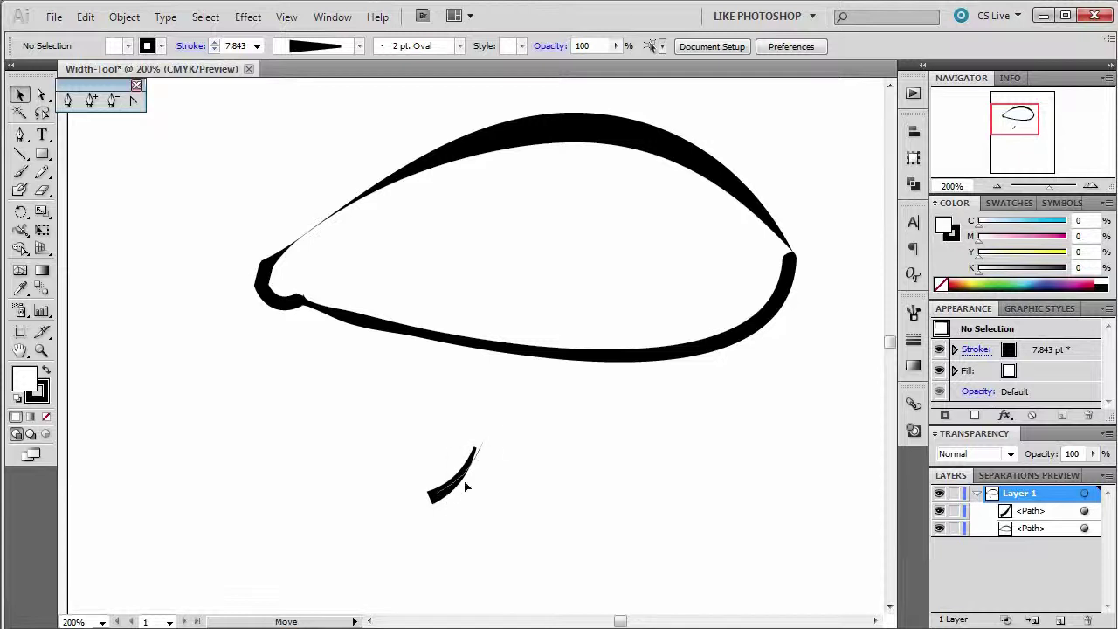
- Move the tapered lash onto the top edge of the eye outline
left_click_drag(679, 137, 681, 136)
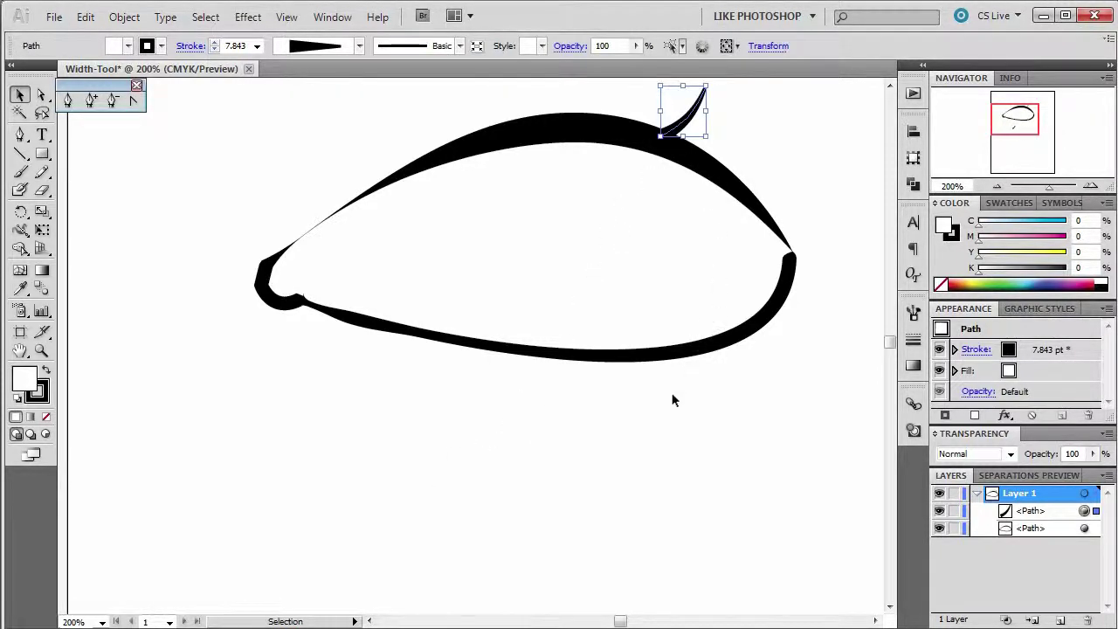
left_click(677, 404)
scroll(712, 407, "up", 1)
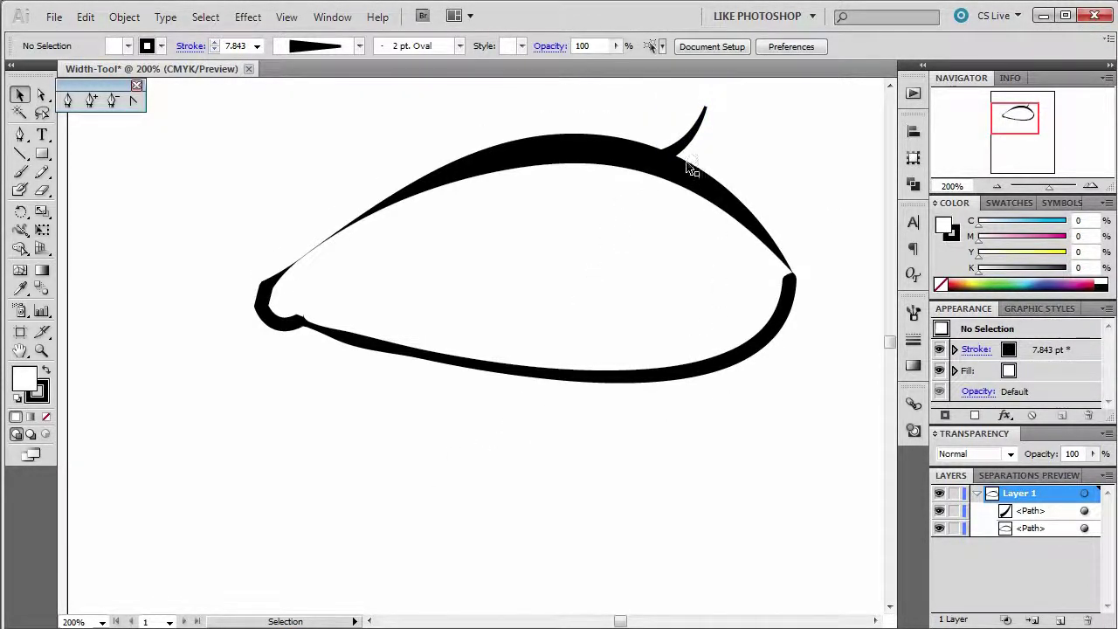
scroll(701, 177, "up", 1)
- Zoom in on the eyelash and undo the extra width at its base
left_click(41, 350)
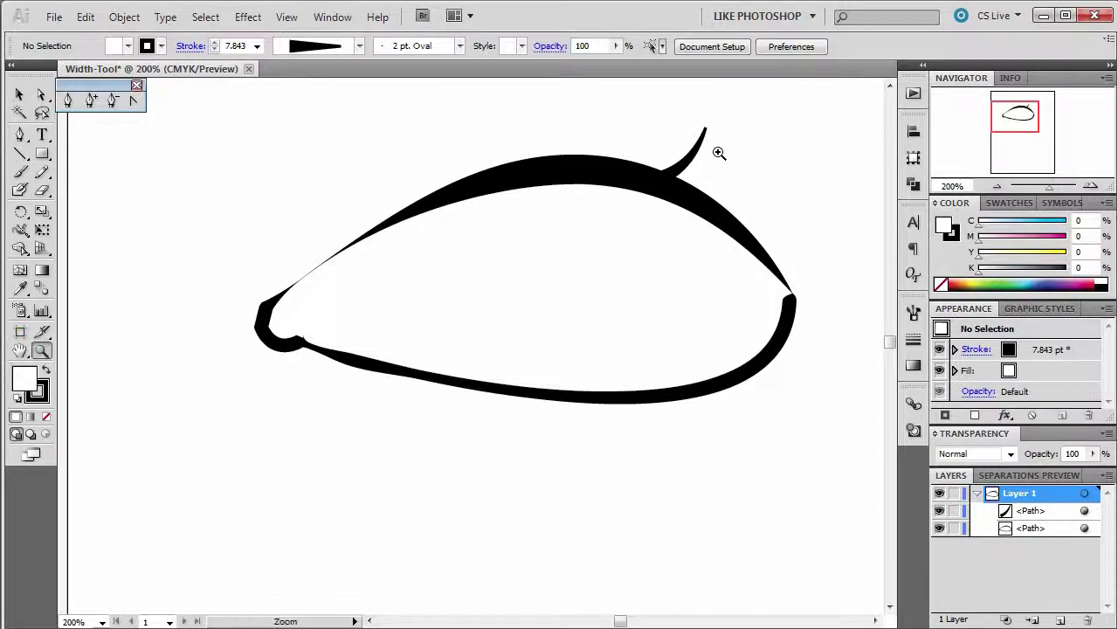
left_click(730, 147)
left_click(421, 343)
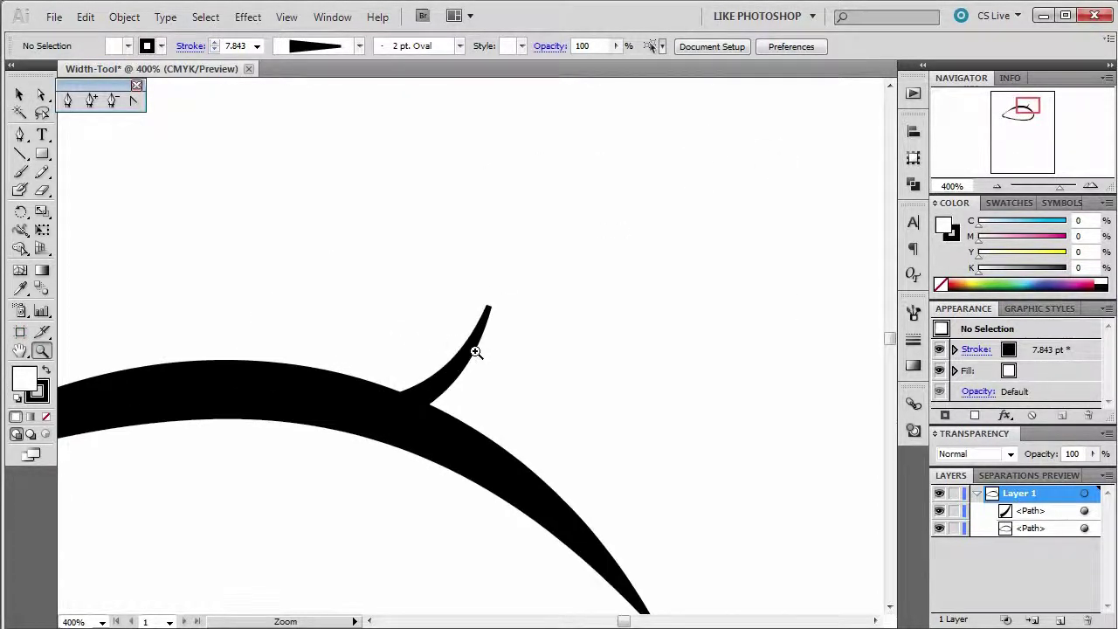
left_click(476, 351)
key("v")
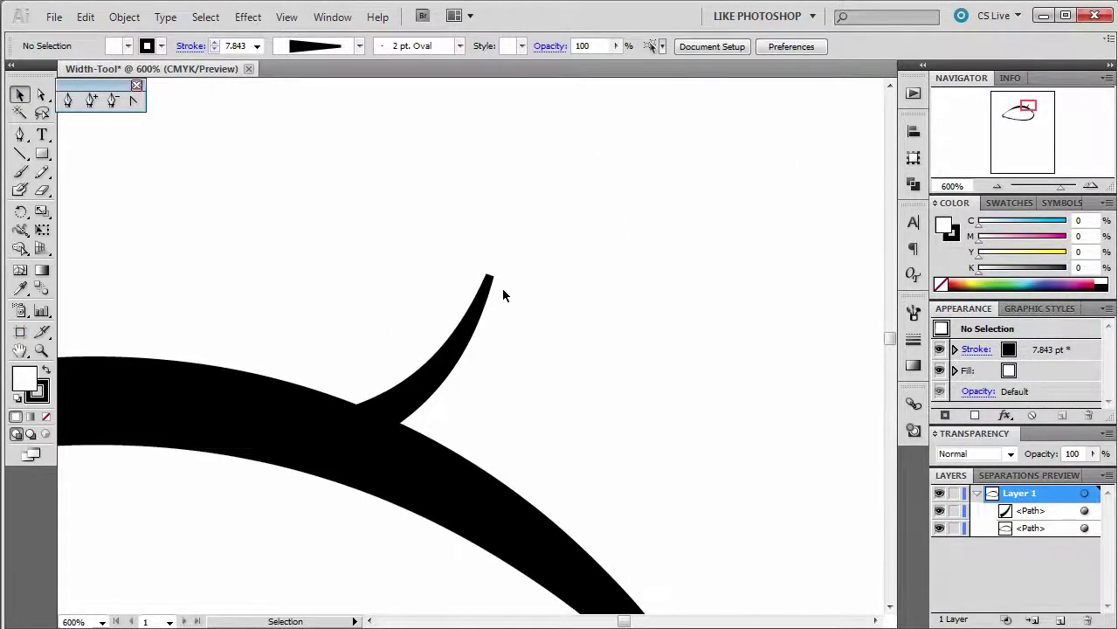
left_click(20, 229)
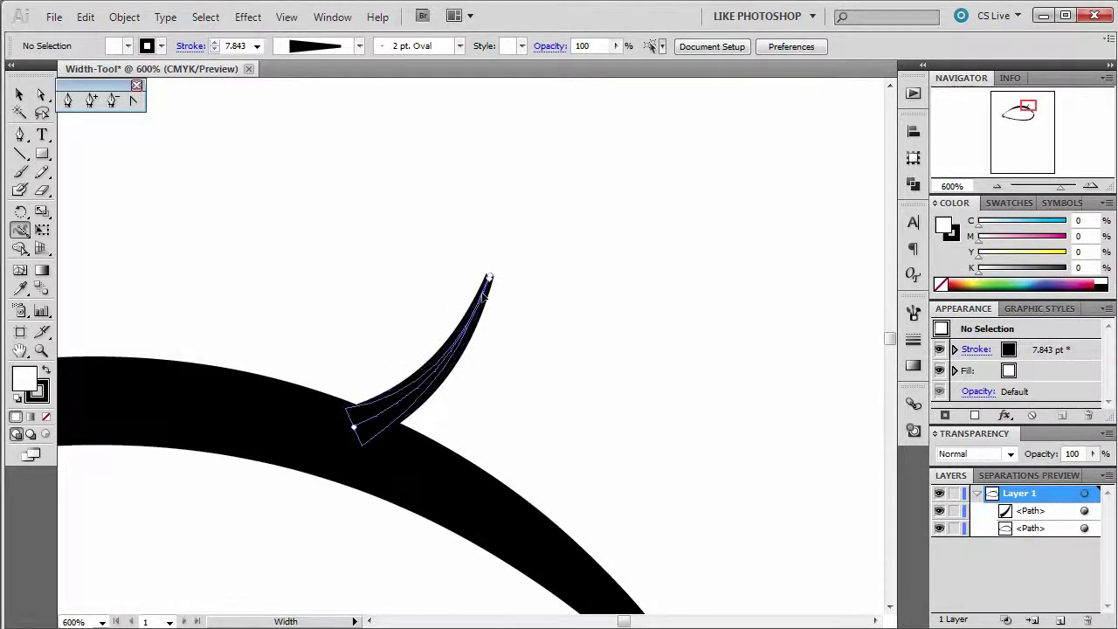
key("ctrl+z")
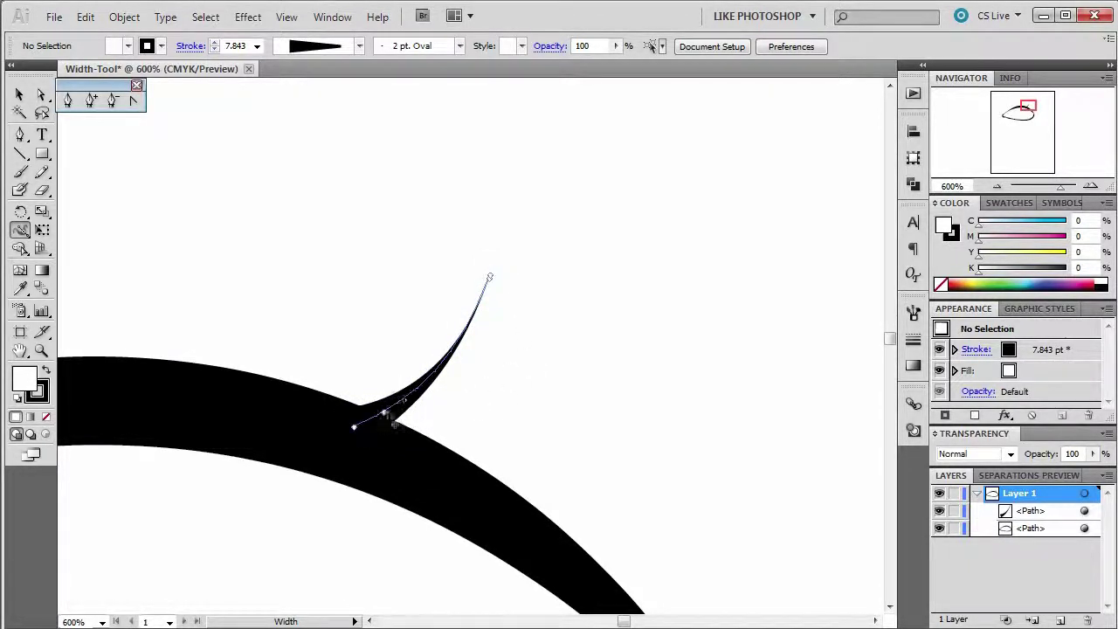
- Zoom back out to 200% to show the whole eye
left_click(41, 350)
left_click(256, 415, "alt")
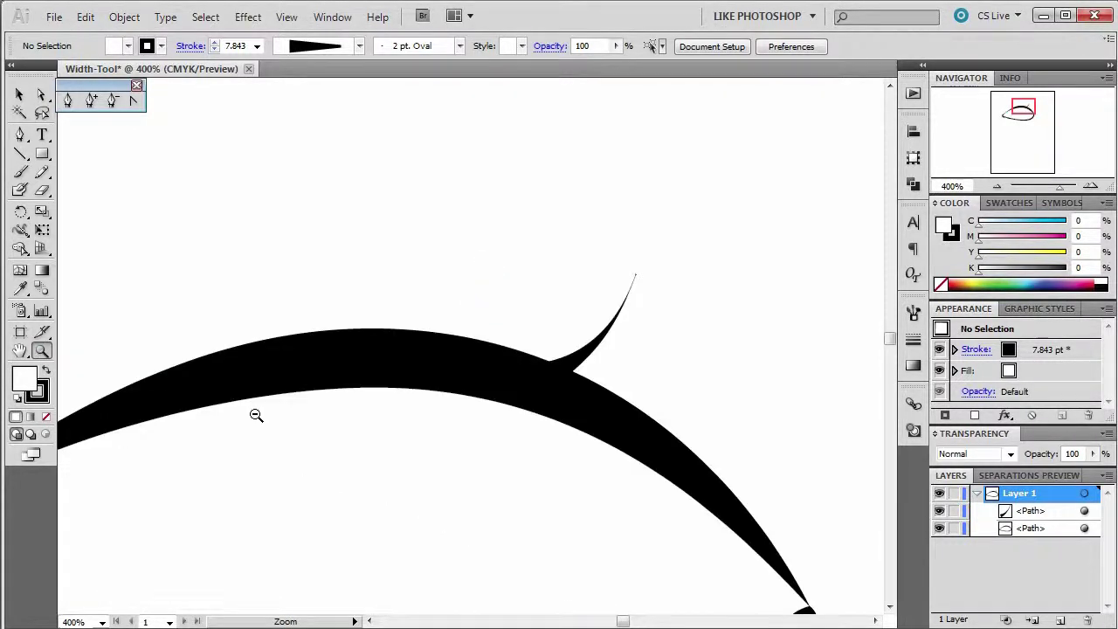
left_click(280, 416, "alt")
left_click(414, 439, "alt")
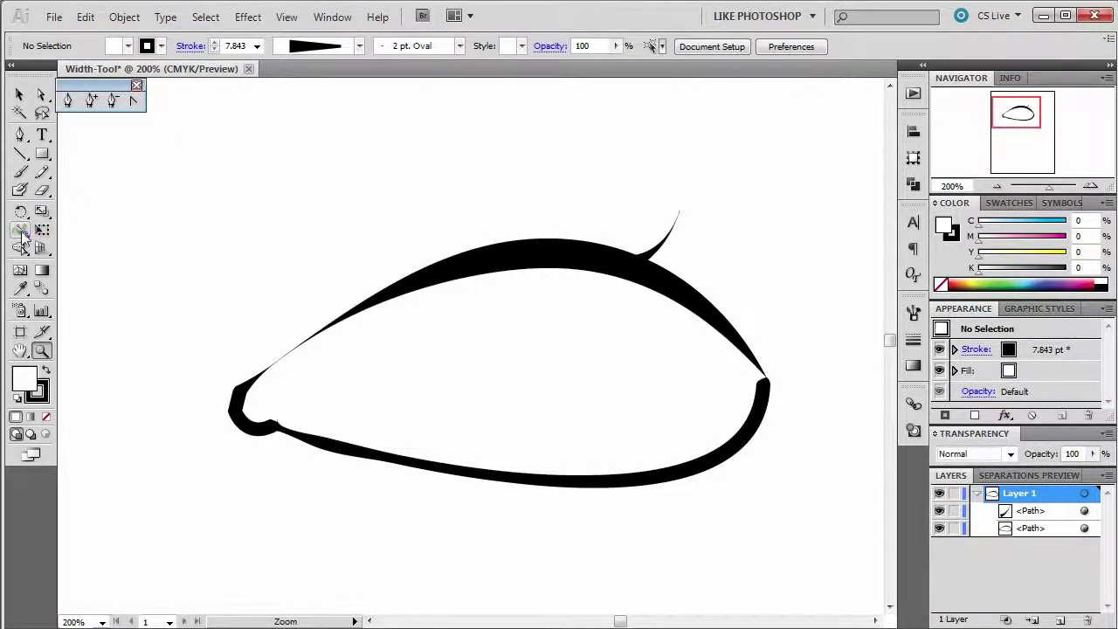
- Set the eyelash's fill to None
left_click(19, 96)
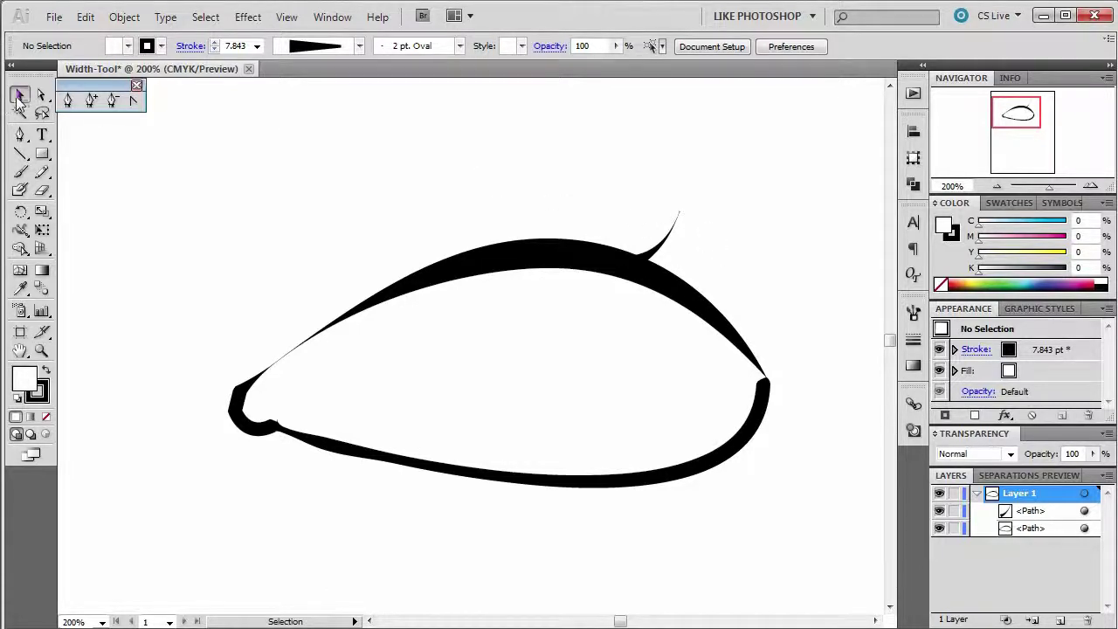
left_click(661, 249)
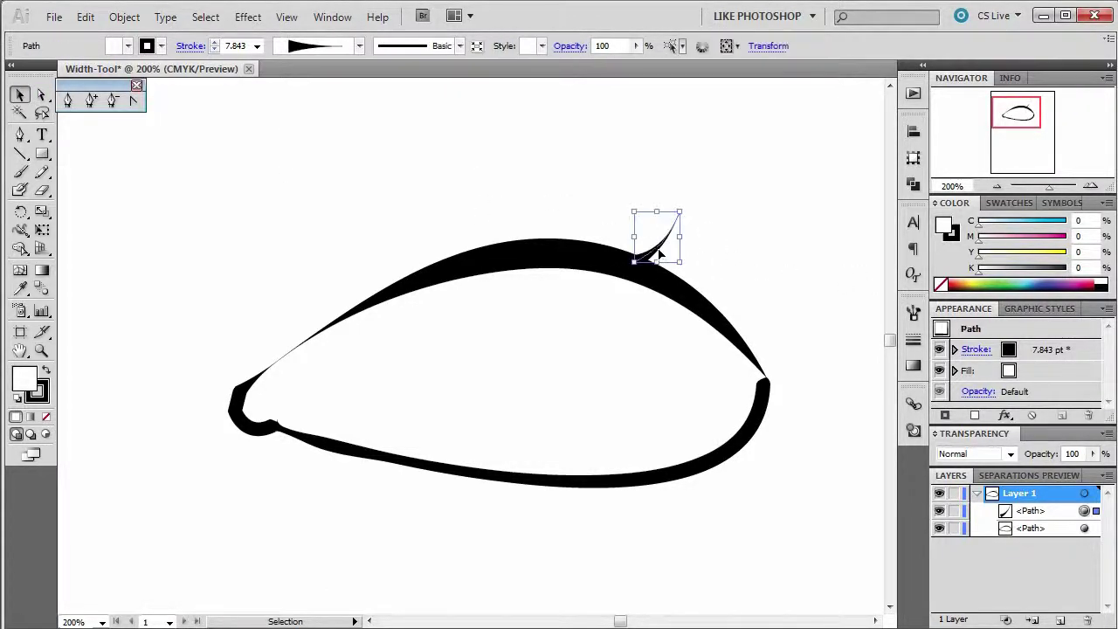
left_click(127, 46)
left_click(7, 64)
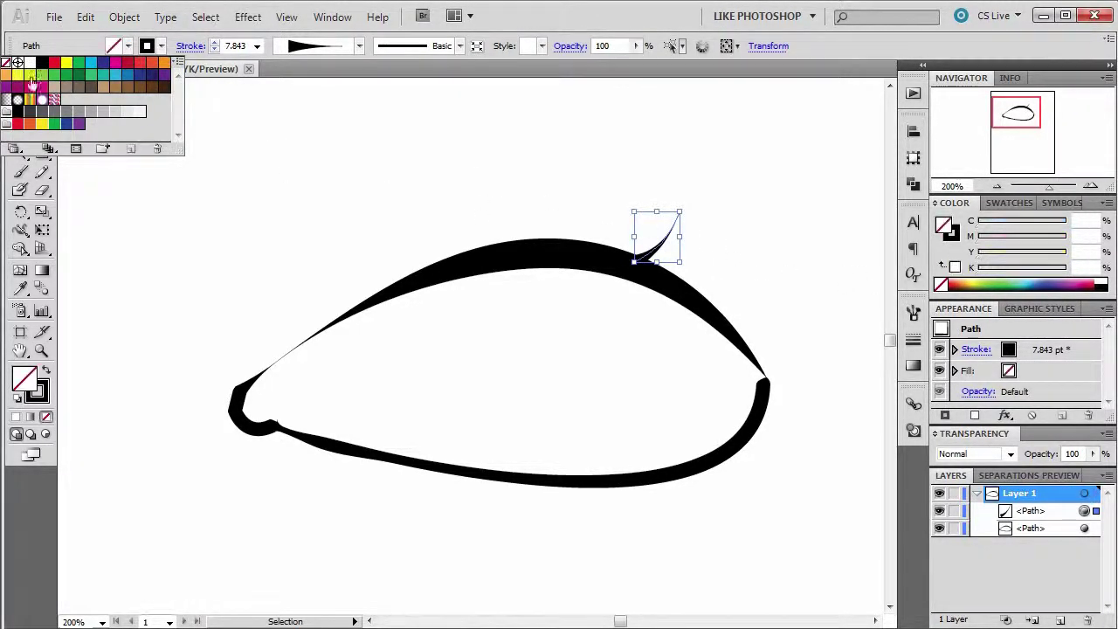
left_click(529, 249)
- Set the eye outline's fill to None and deselect everything
left_click(526, 254)
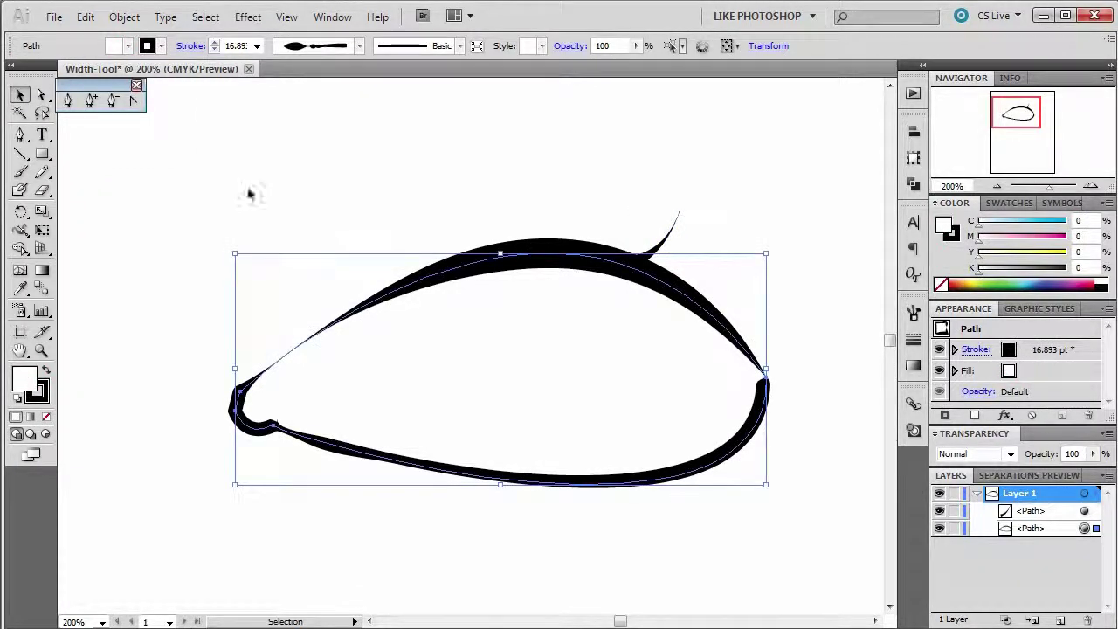
left_click(126, 47)
left_click(7, 63)
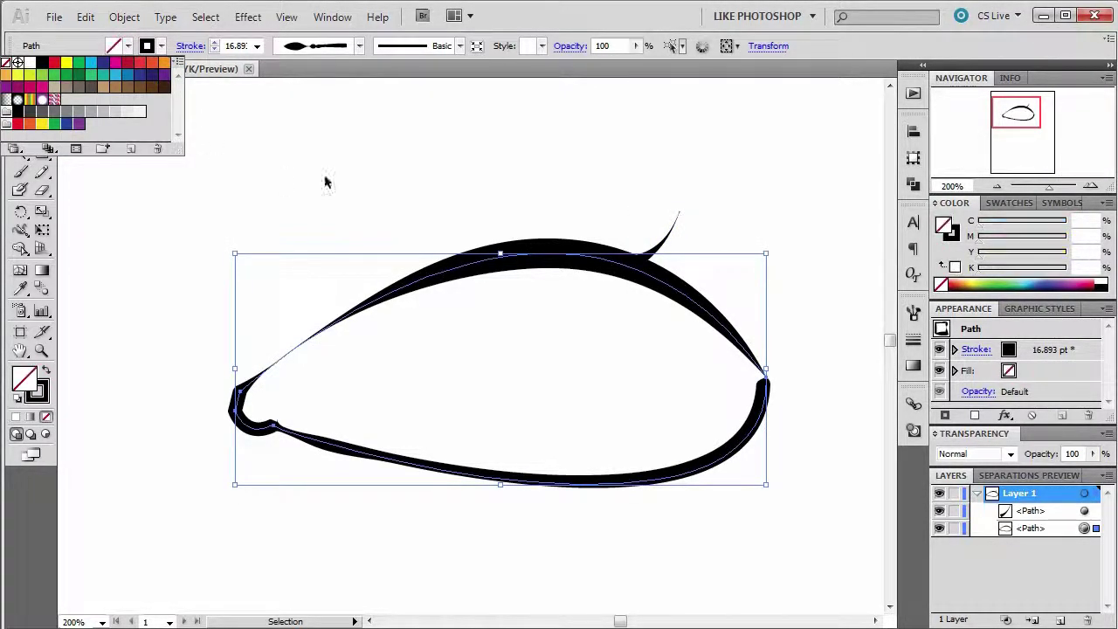
left_click(777, 167)
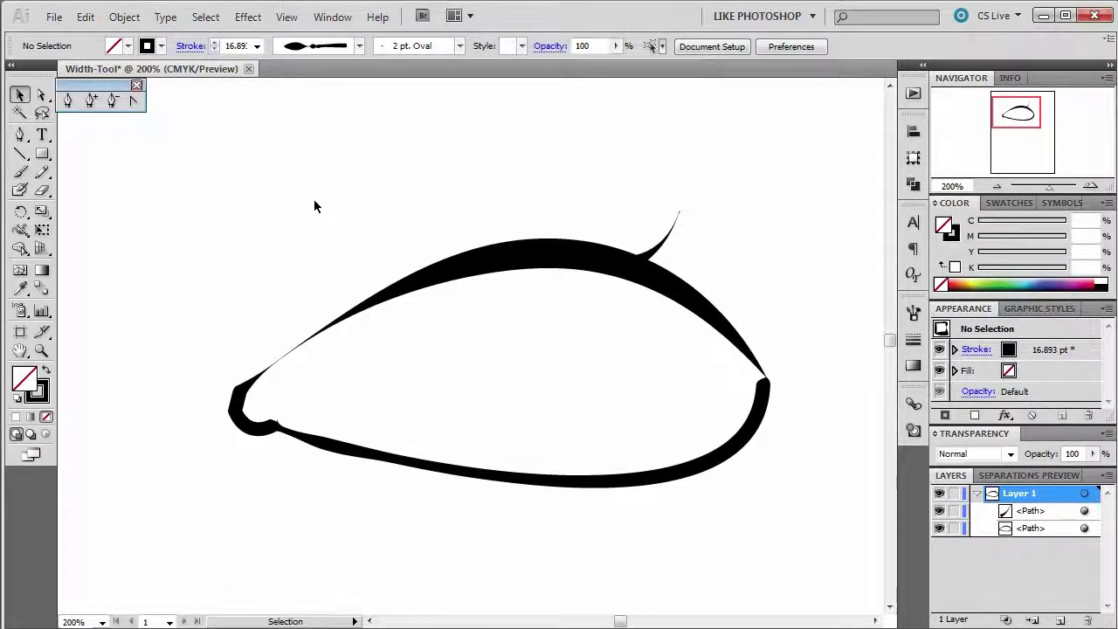
left_click(44, 175)
- Pencil a wavy brow above the eye, widening its middle and right end to about 12.71 pt
left_click_drag(145, 200, 364, 130)
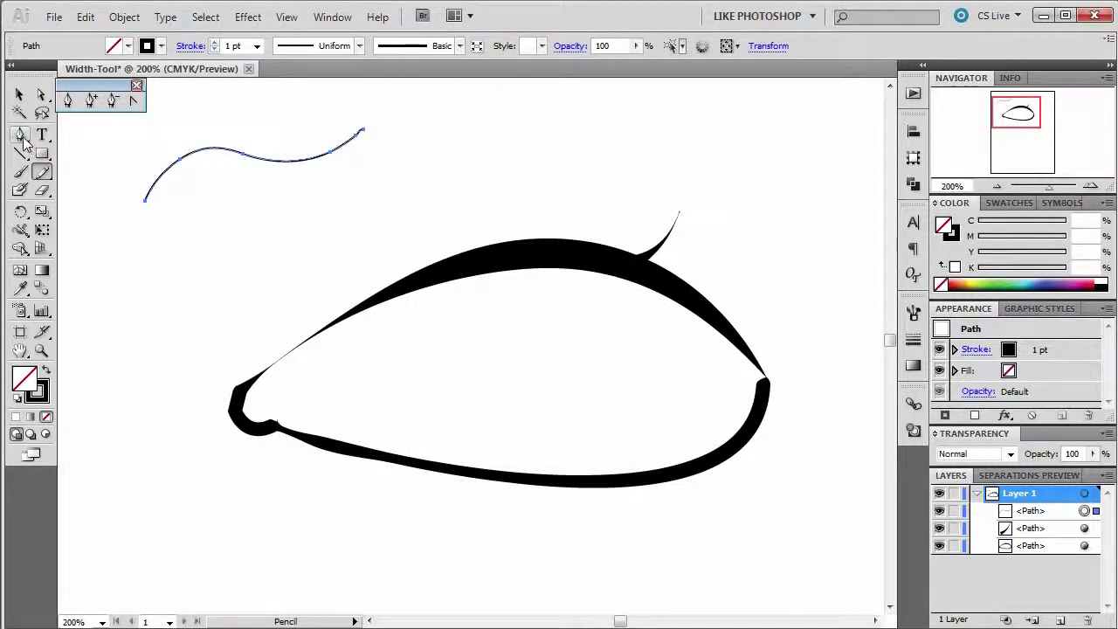
left_click(20, 229)
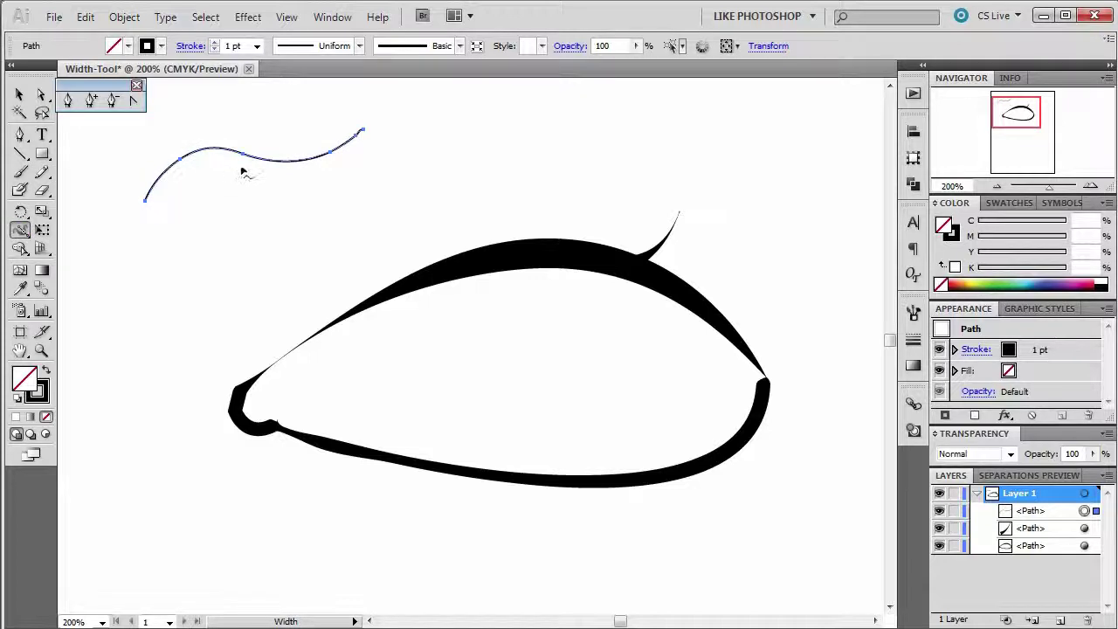
left_click_drag(260, 165, 255, 161)
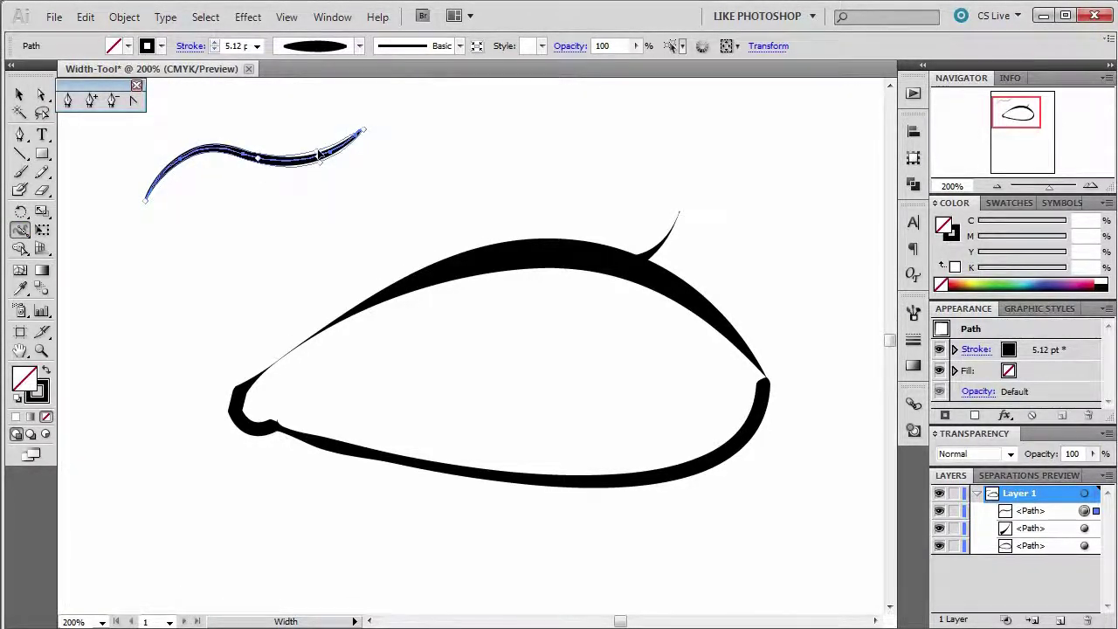
left_click_drag(330, 152, 337, 169)
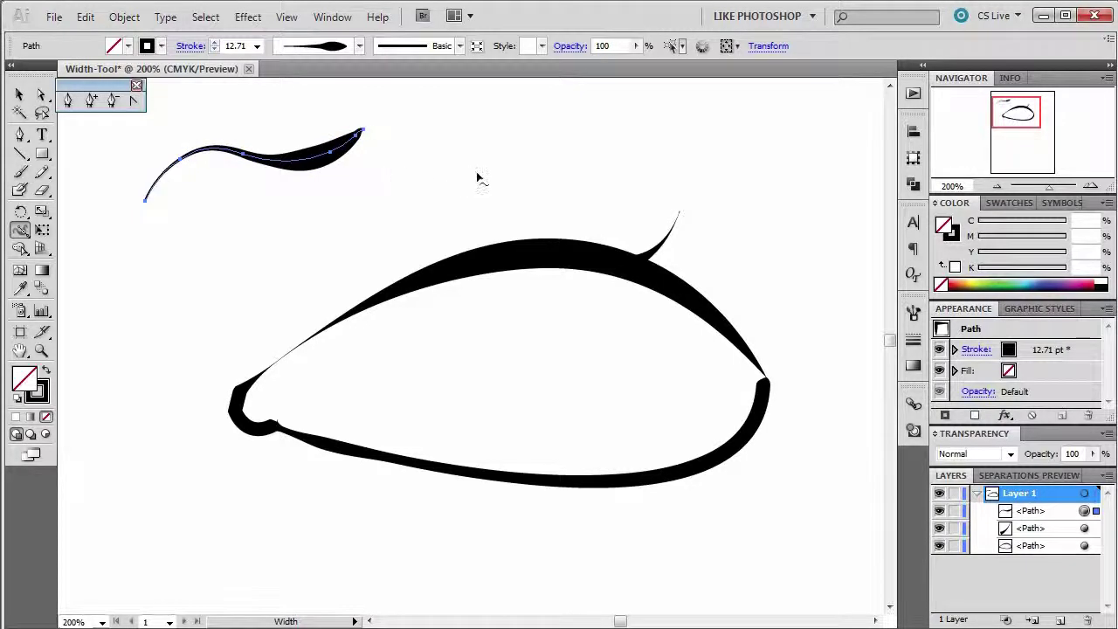